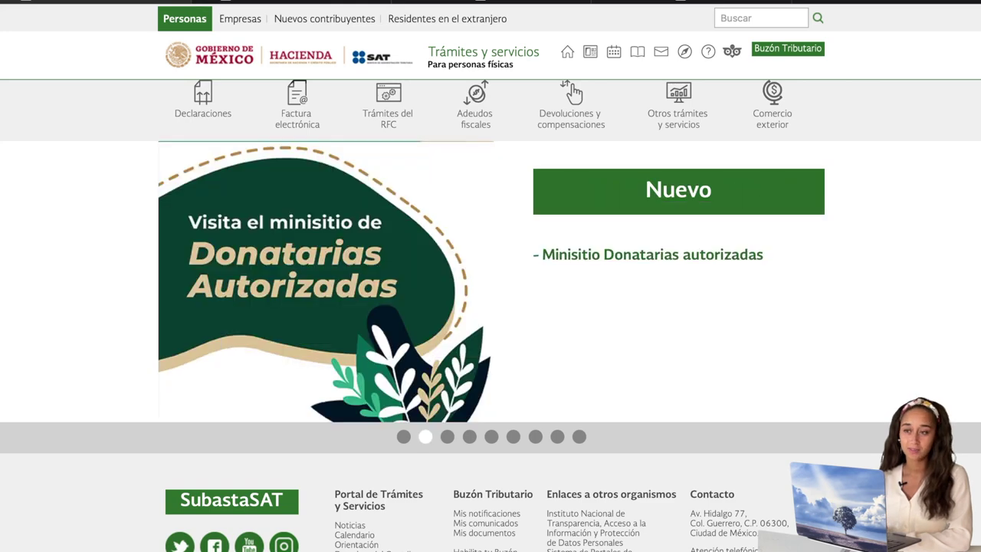
Open 'Verifica si estas registrado en el RFC' via Personas, Trámites del RFC and Validación del RFC
mouse_move(177, 19)
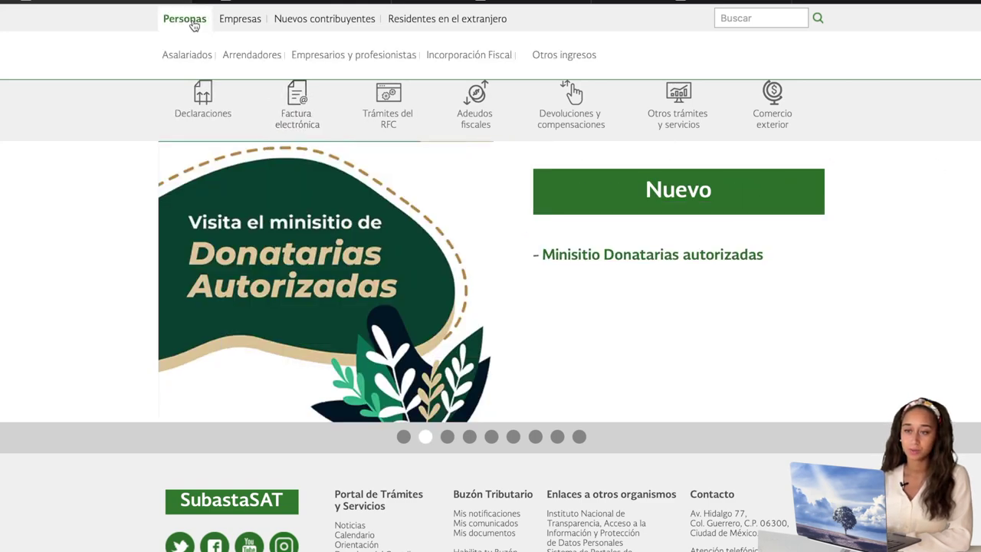
left_click(184, 21)
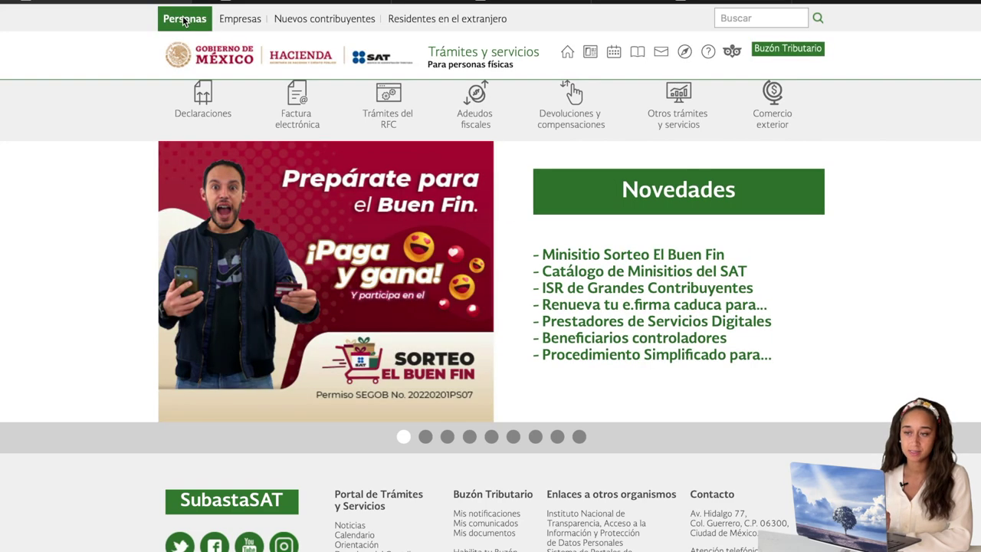
mouse_move(389, 121)
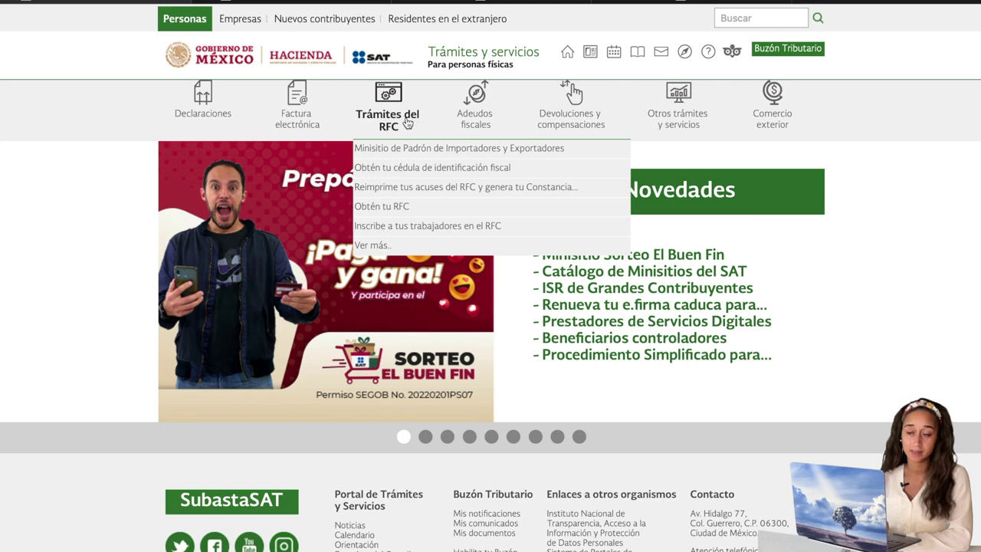
left_click(380, 247)
scroll(380, 248, "down", 2)
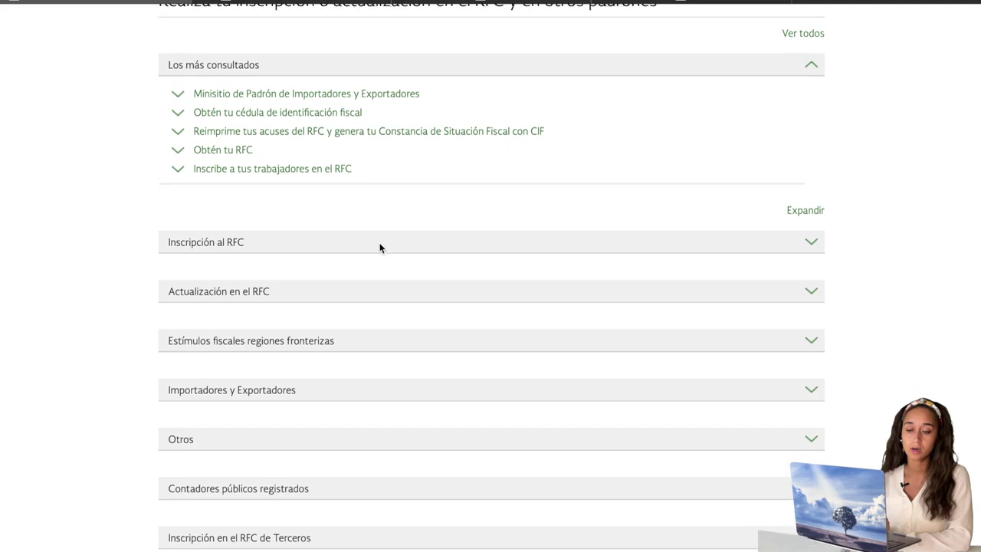
scroll(380, 247, "down", 5)
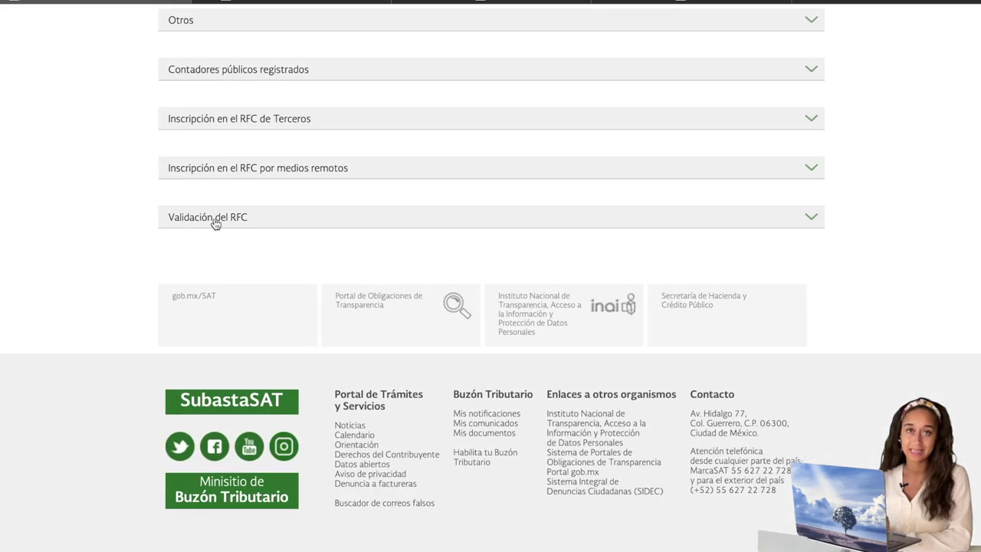
left_click(216, 224)
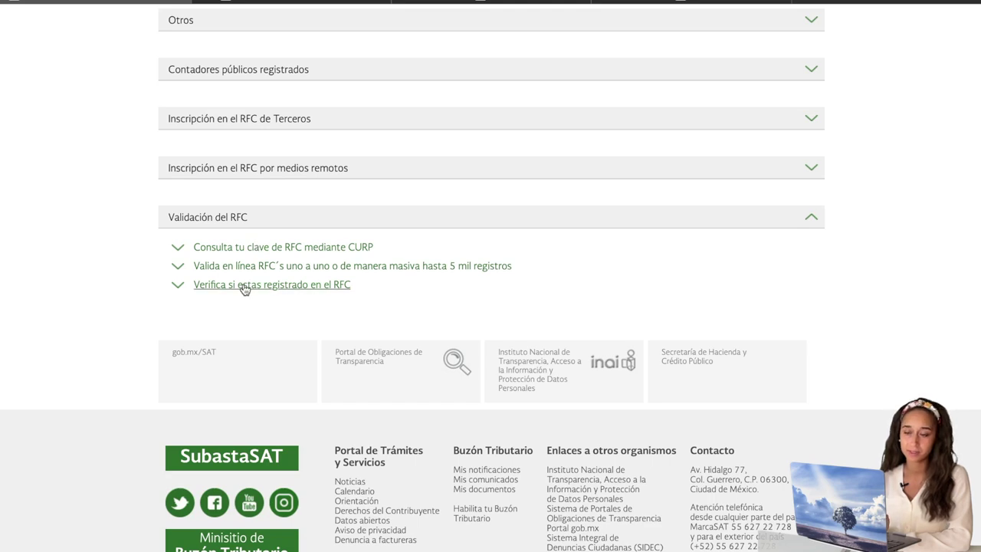
left_click(244, 285)
Translate the RFC registration-check page into English and scroll down to RUN ONLINE
scroll(244, 288, "down", 3)
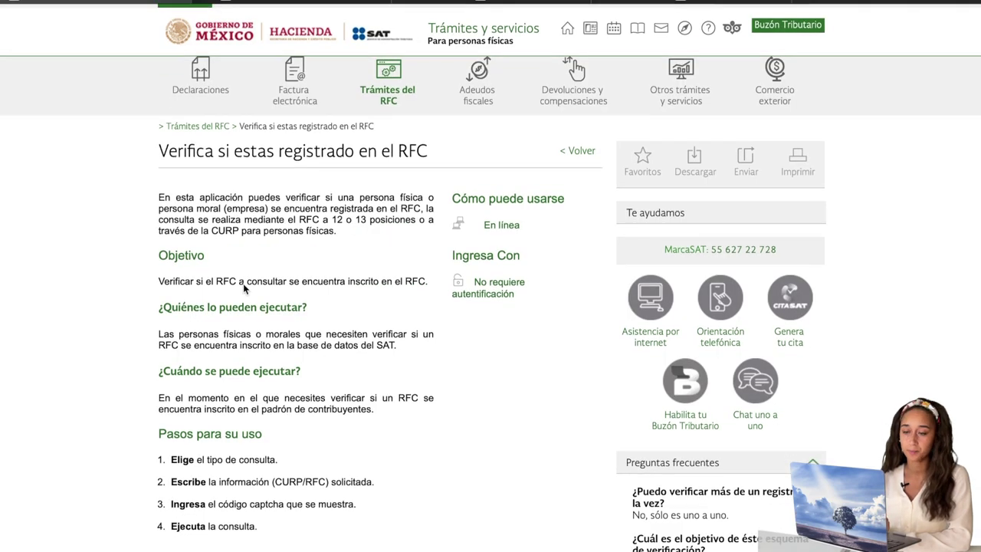
scroll(244, 288, "down", 3)
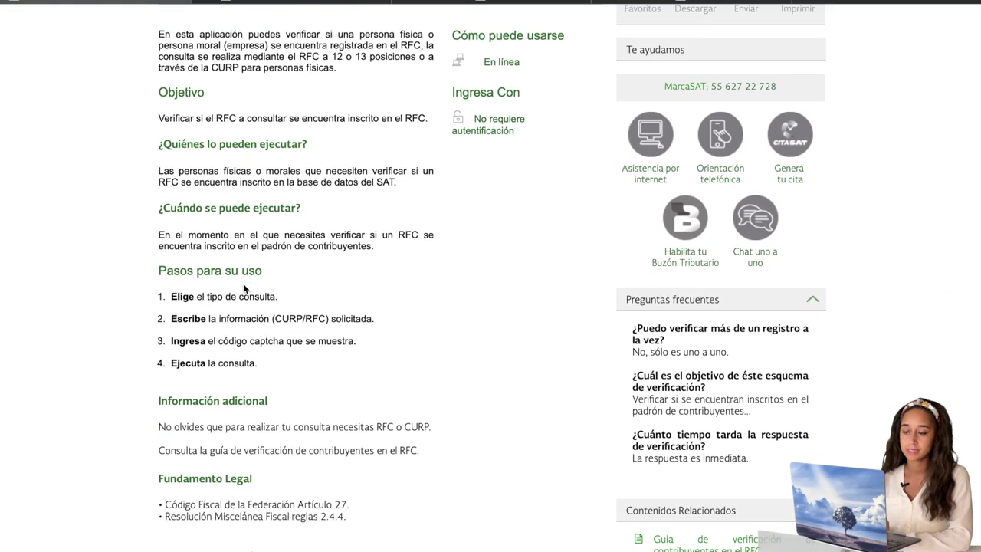
scroll(243, 288, "down", 3)
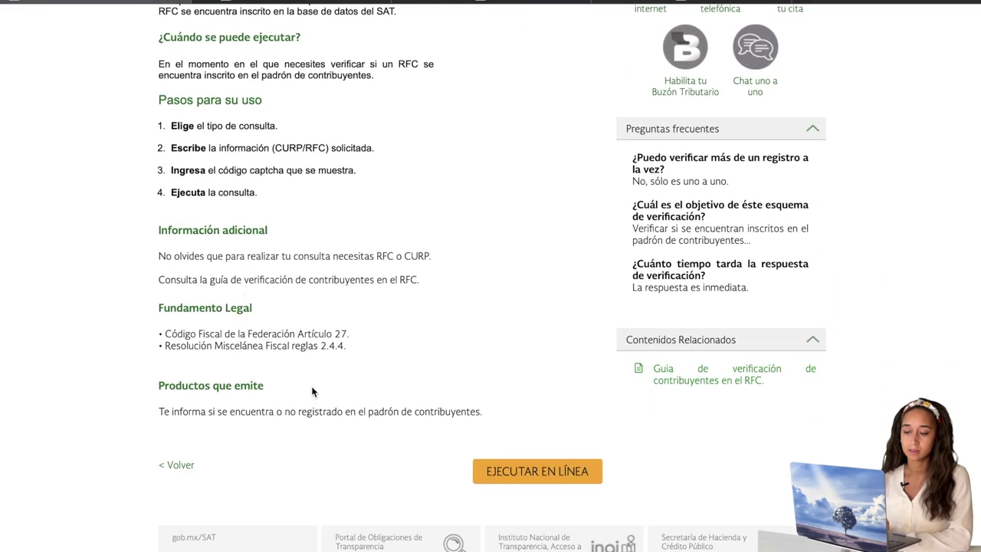
scroll(545, 312, "up", 4)
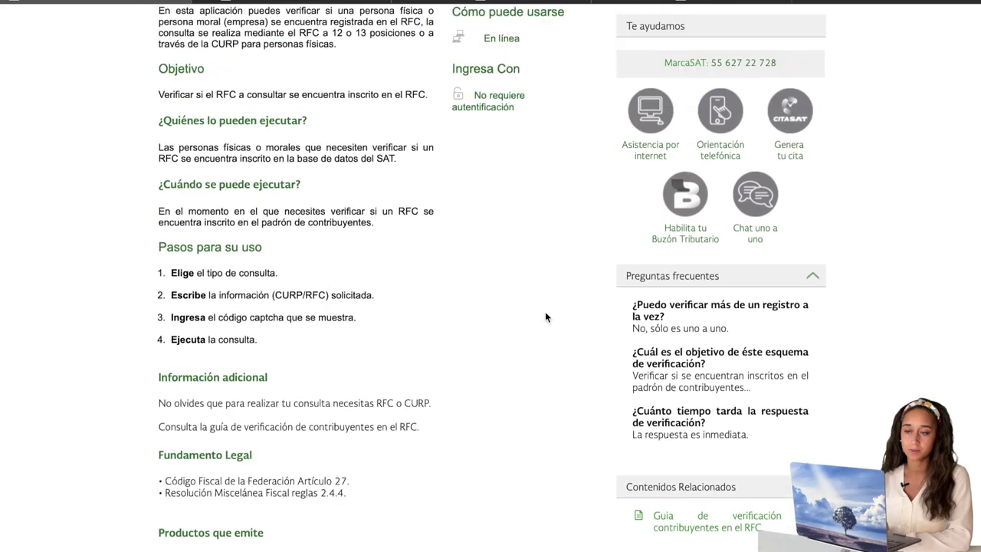
scroll(545, 311, "up", 2)
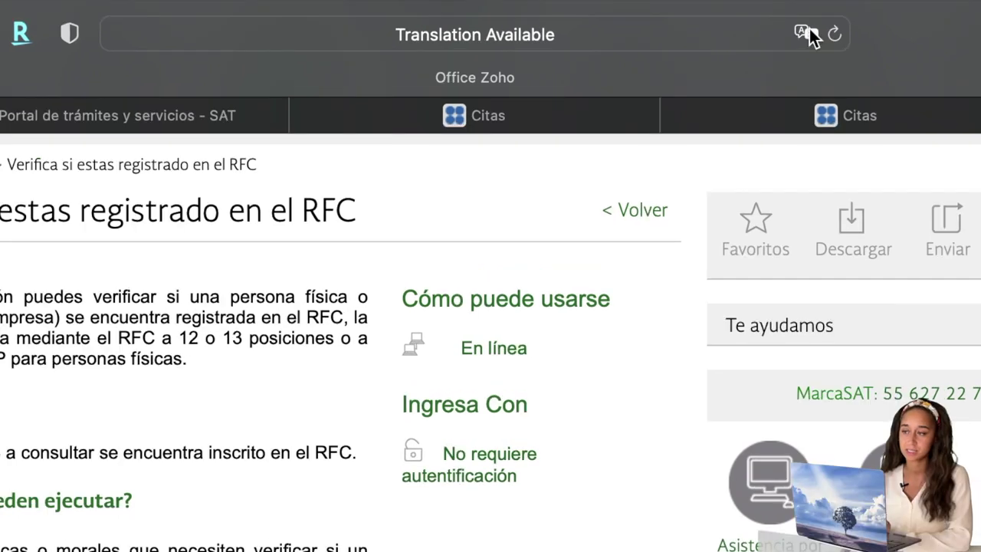
left_click(810, 33)
left_click(848, 67)
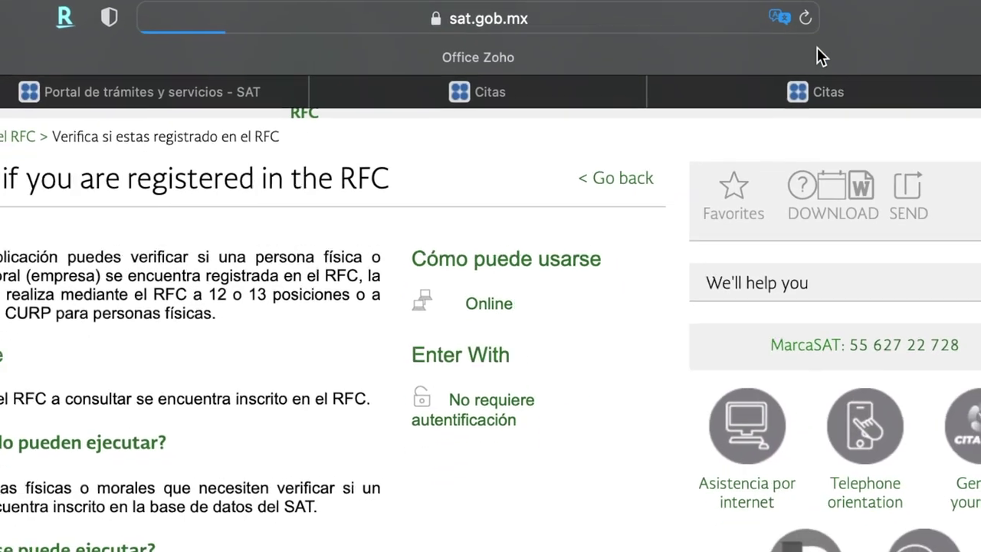
scroll(498, 253, "down", 10)
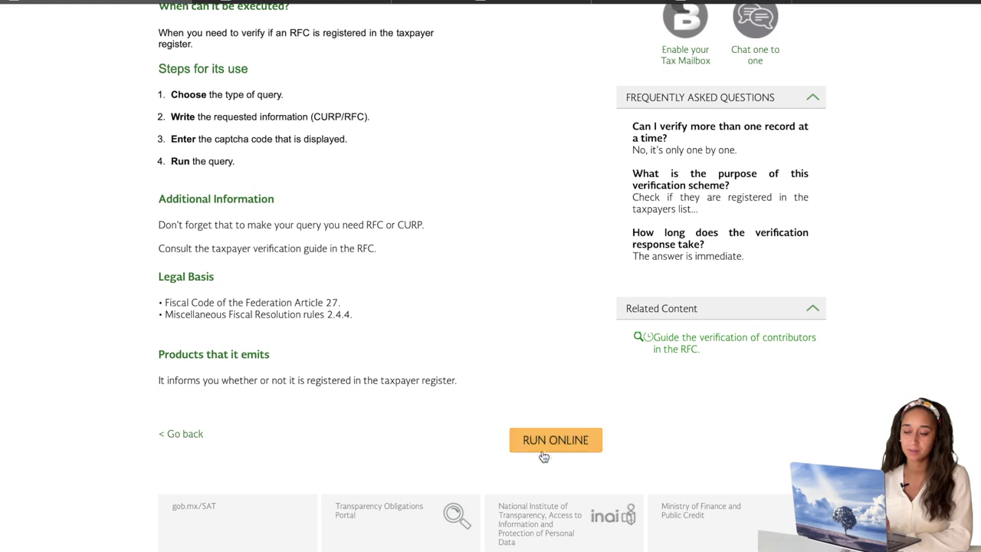
Launch the online check and choose Persona Física with CURP as the search key
left_click(585, 440)
left_click(587, 440)
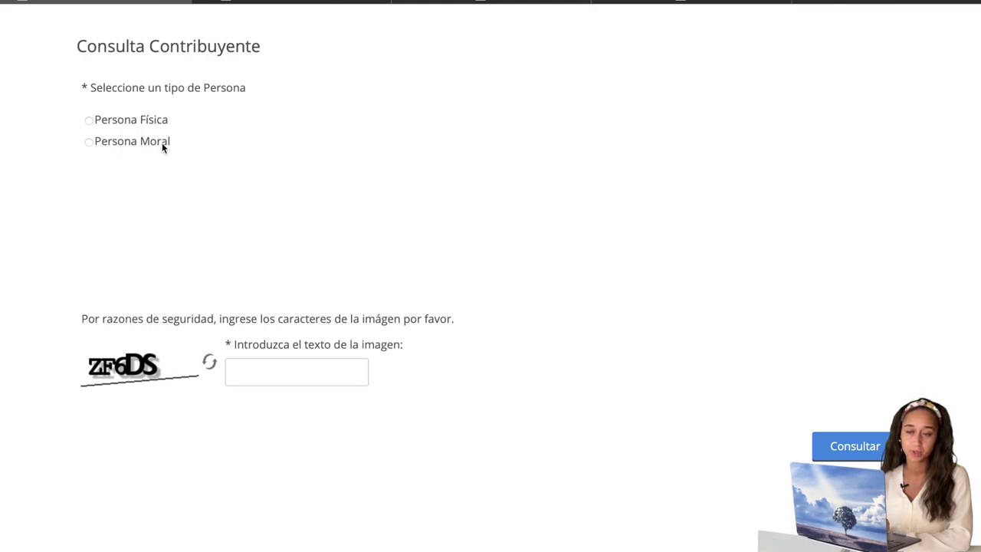
left_click(89, 121)
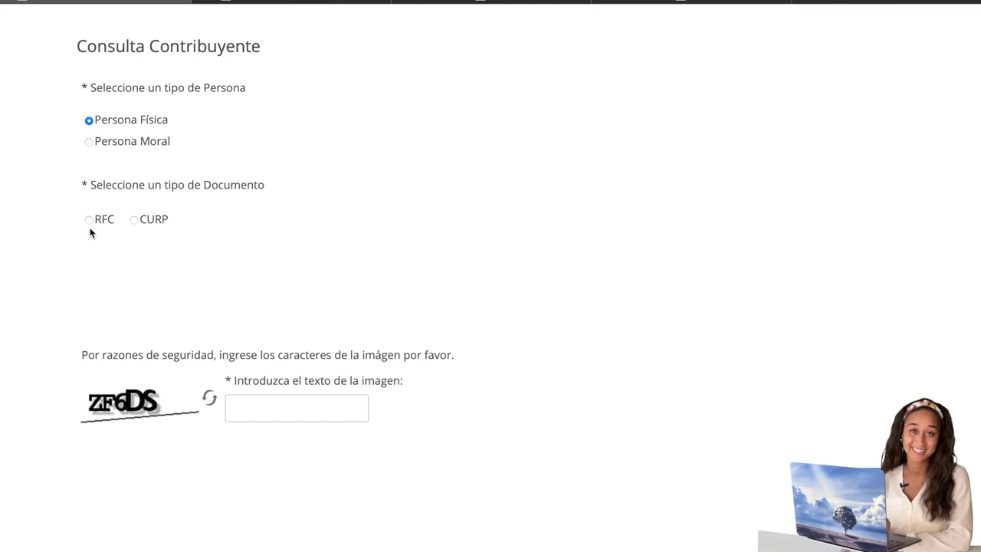
left_click(135, 220)
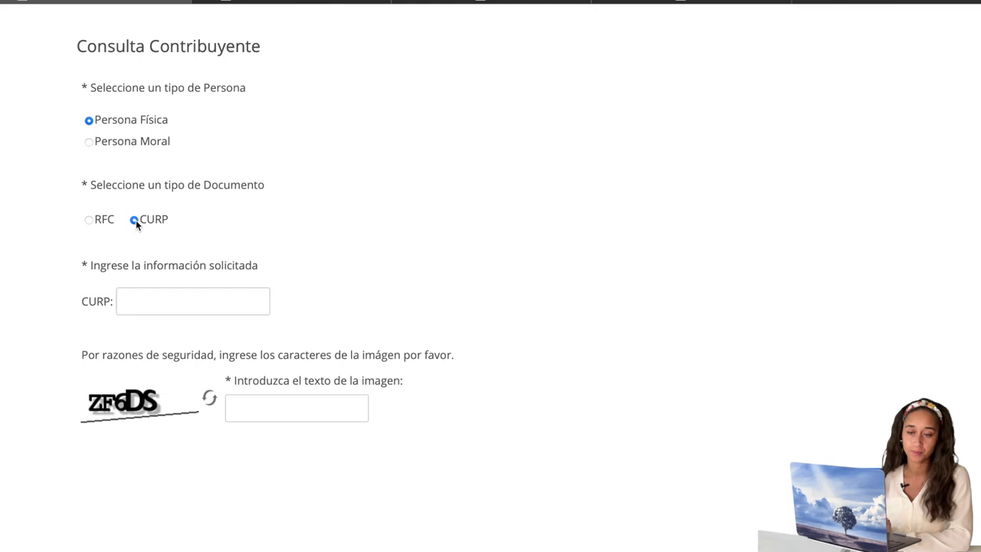
Enter the CURP and the captcha text, then submit the taxpayer query
left_click(149, 304)
type("C")
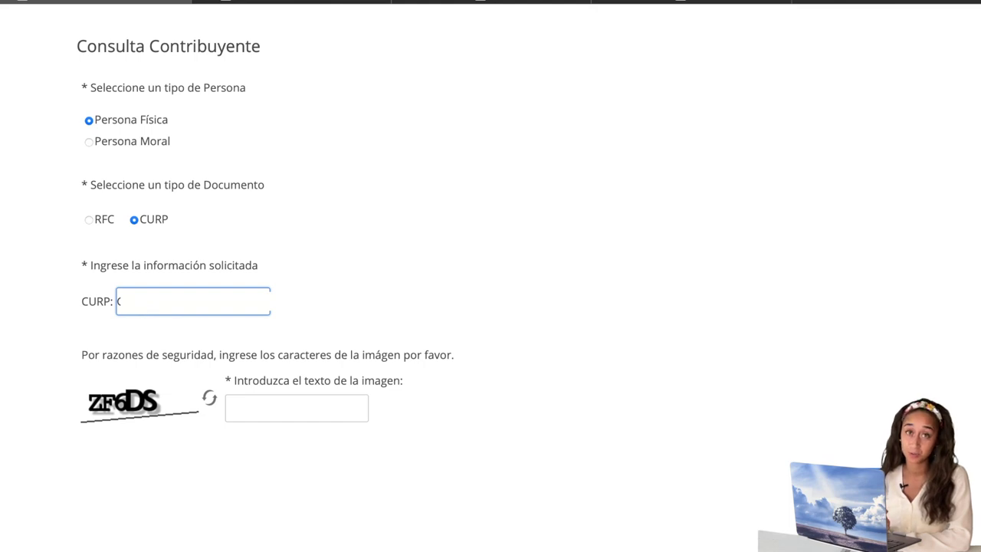
left_click(336, 399)
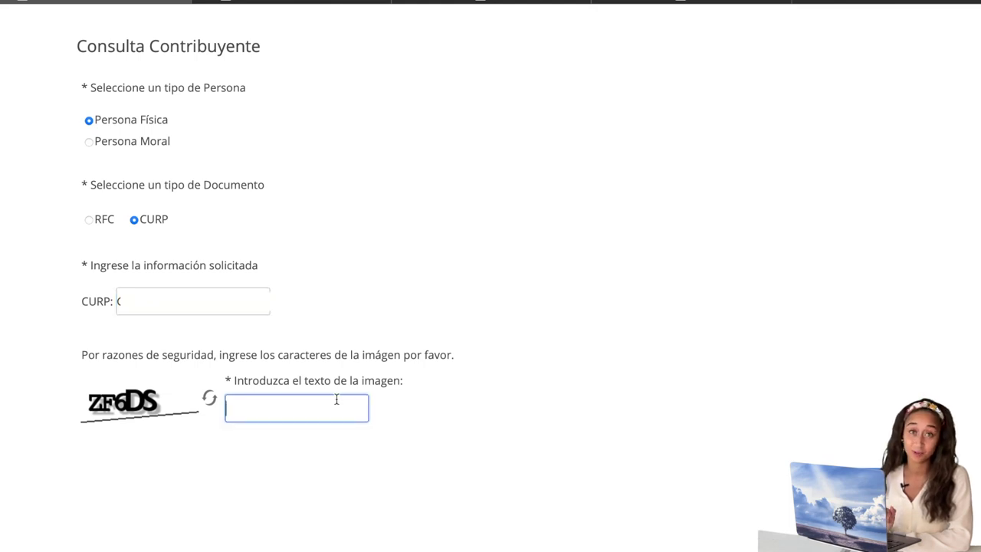
type("ZF6DS")
key("Return")
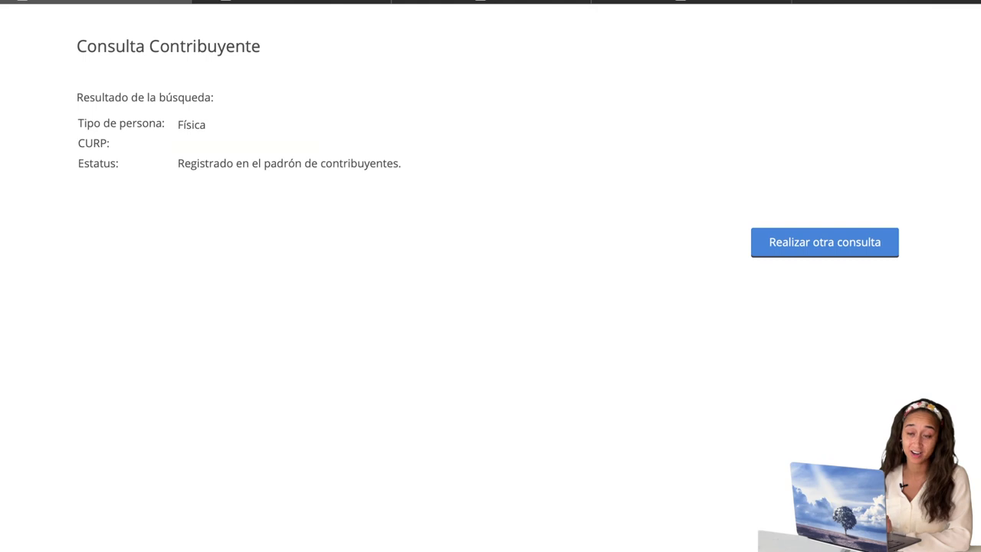
Highlight the registration status result, then return to the SAT Personas homepage tab
left_click_drag(399, 164, 145, 167)
left_click(462, 174)
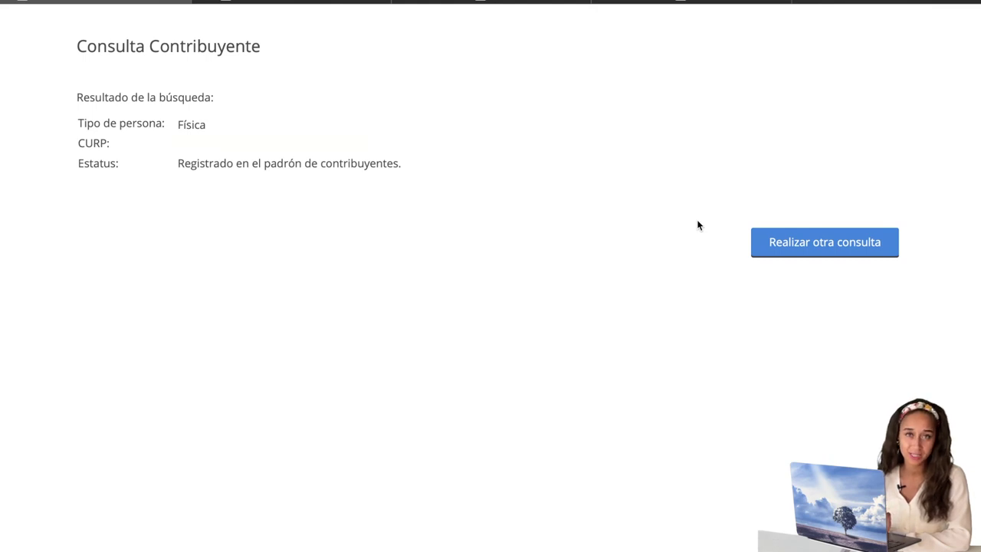
left_click(318, 2)
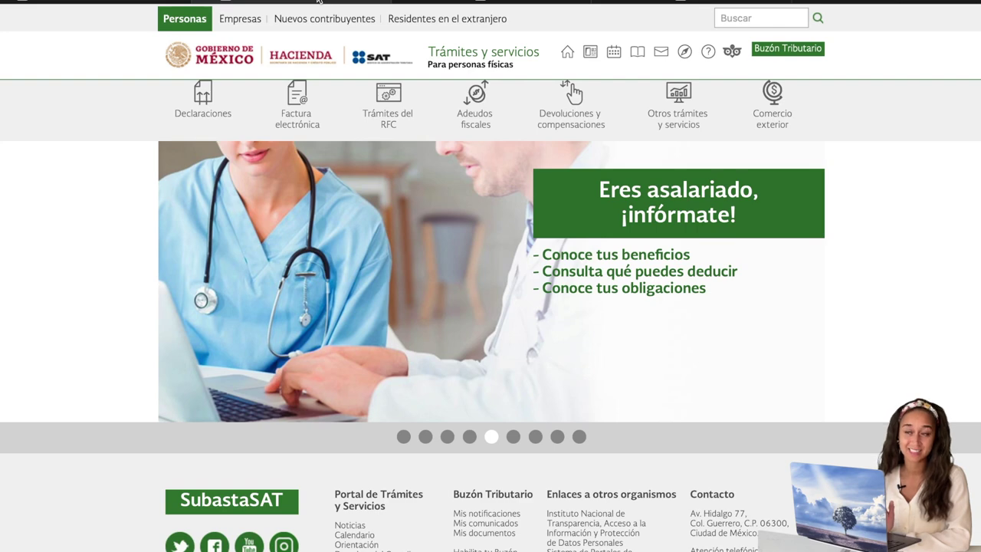
Open 'Consulta tu clave de RFC mediante CURP' under Trámites del RFC, Validación del RFC
left_click(187, 24)
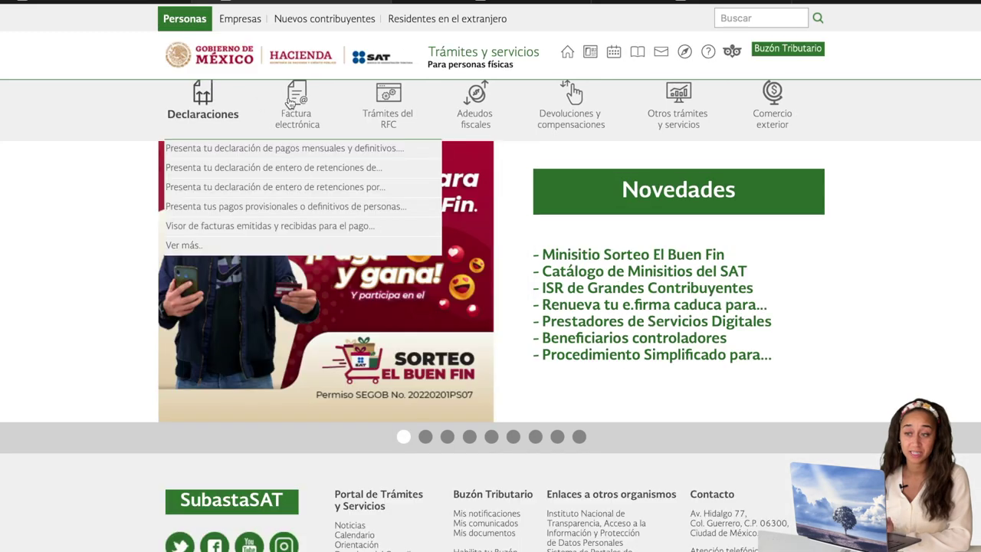
mouse_move(378, 95)
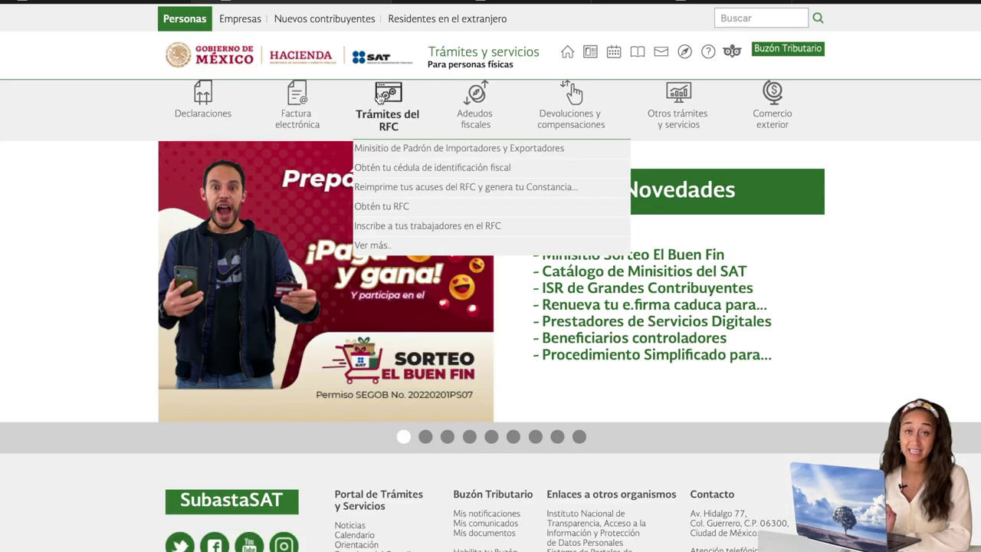
left_click(366, 245)
scroll(392, 315, "down", 3)
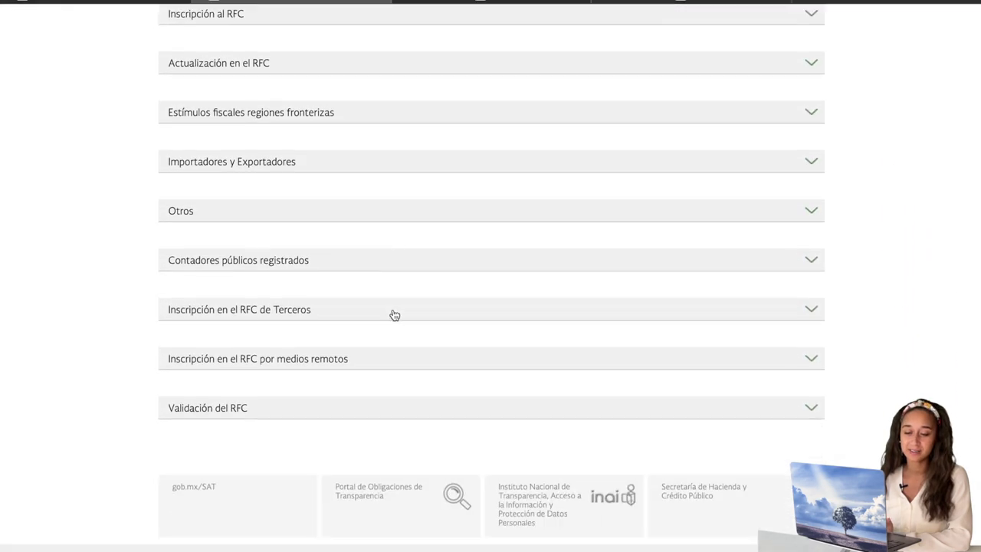
left_click(203, 419)
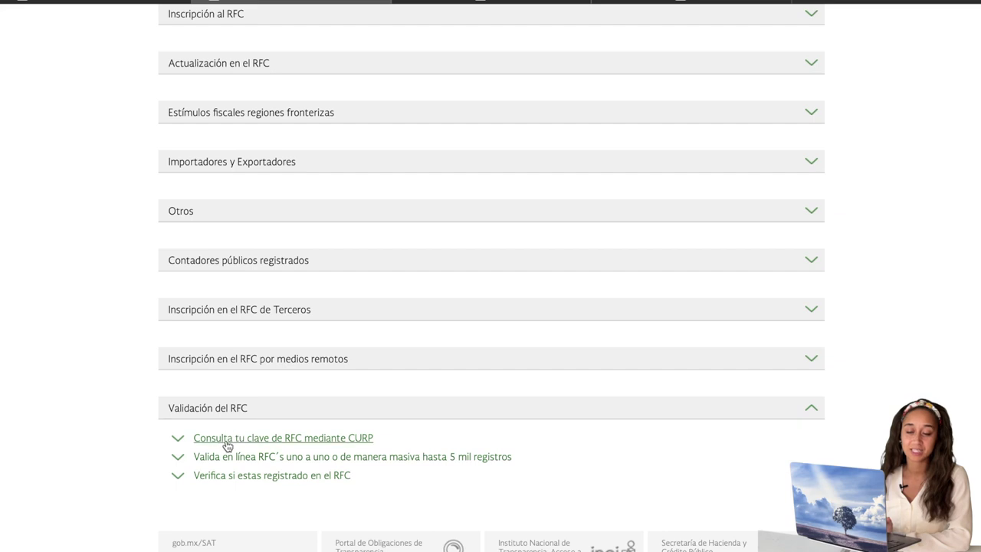
left_click(264, 440)
scroll(265, 439, "down", 3)
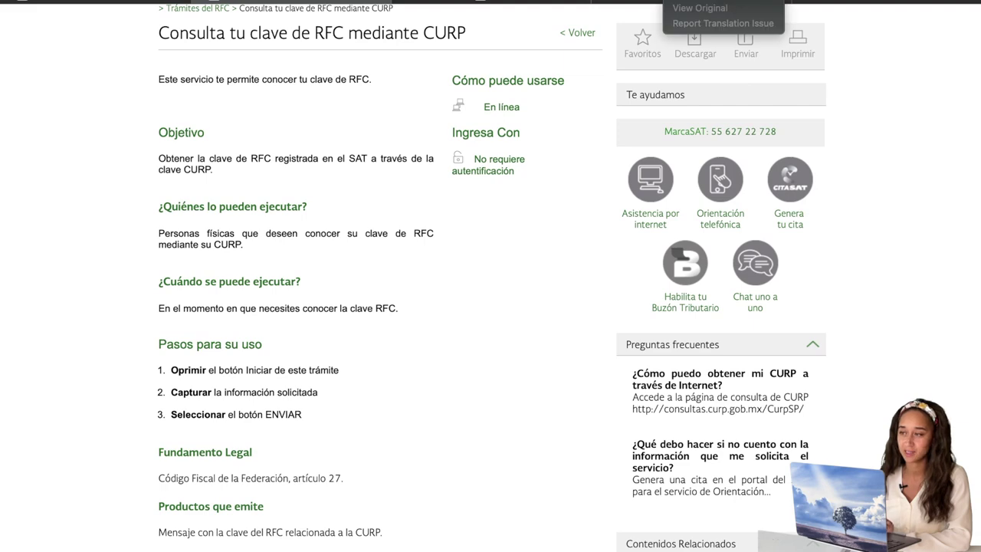
Scroll down the translated page and launch the online RFC-by-CURP lookup form
scroll(501, 385, "down", 3)
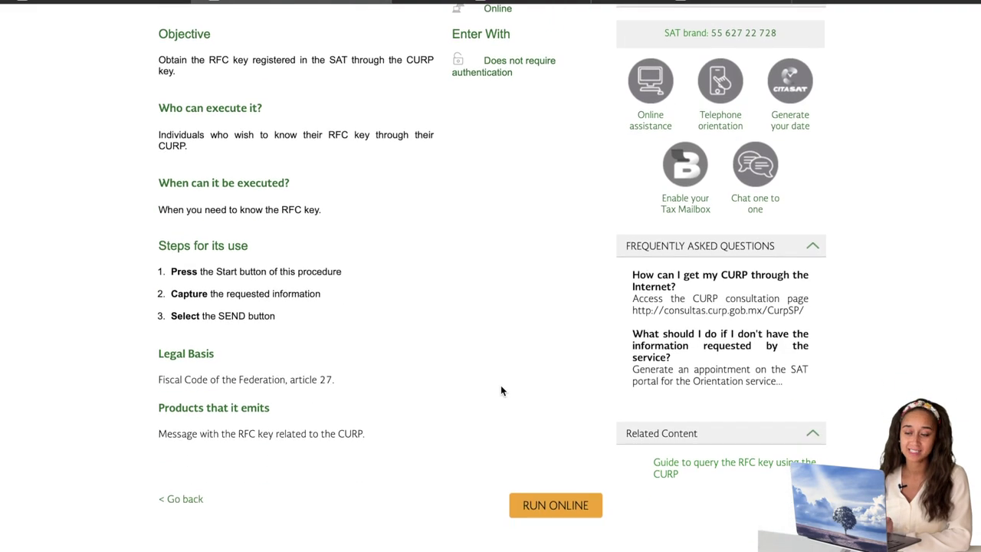
scroll(501, 391, "down", 2)
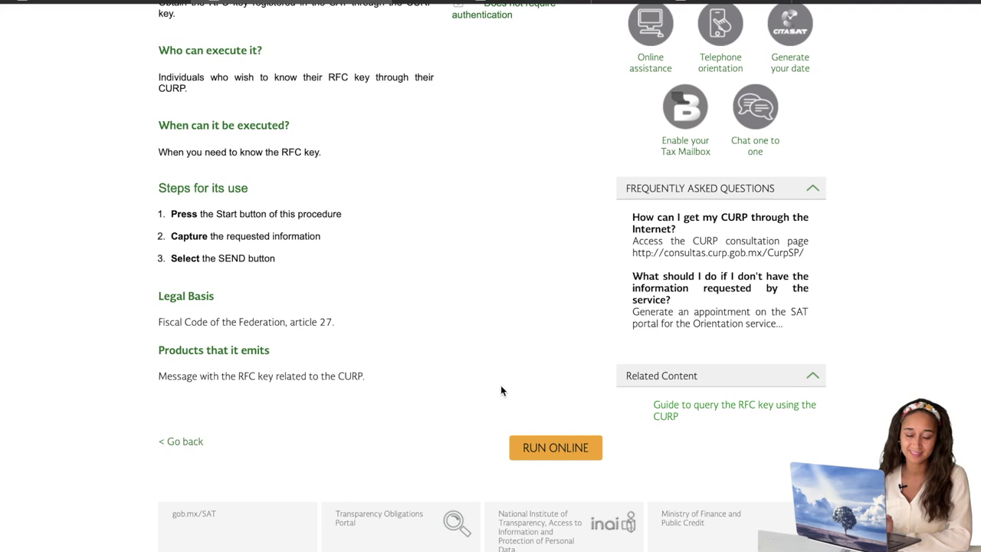
left_click(525, 449)
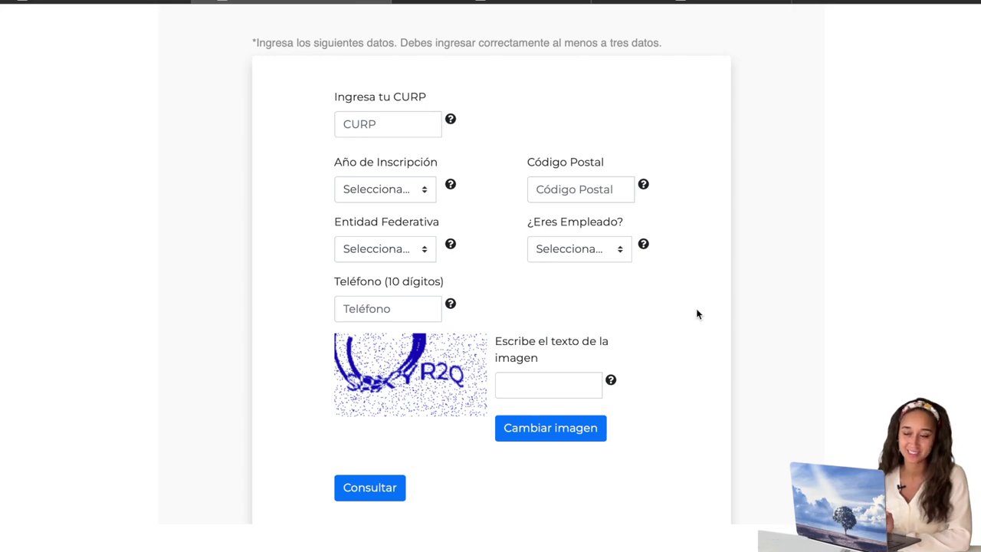
Fill in the CURP, registration year, postal code and Entidad Federativa
left_click(399, 123)
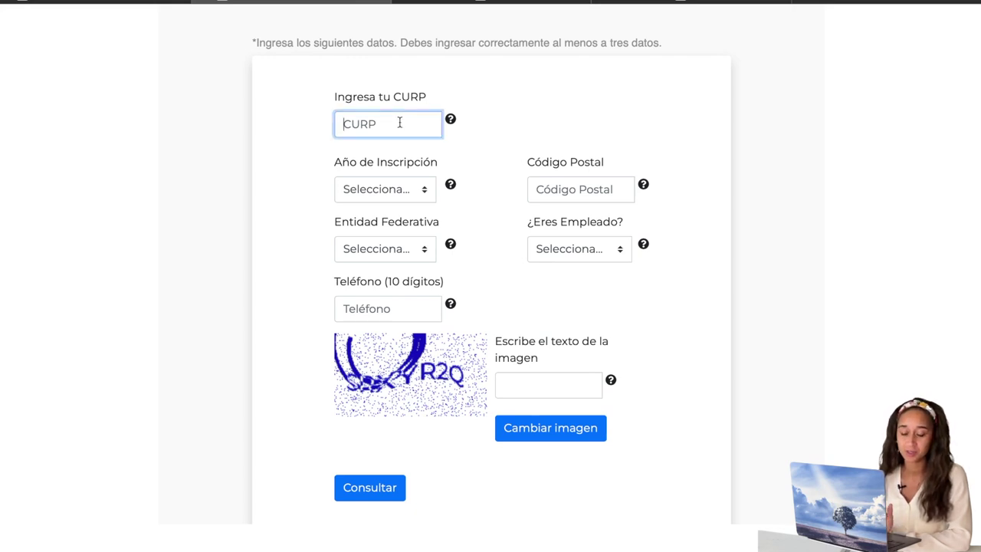
left_click(404, 199)
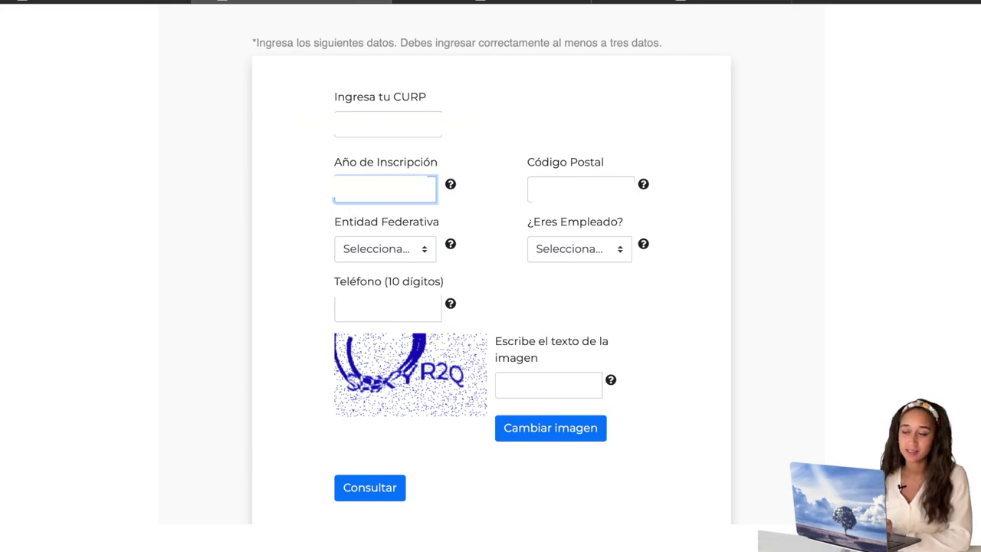
left_click(581, 189)
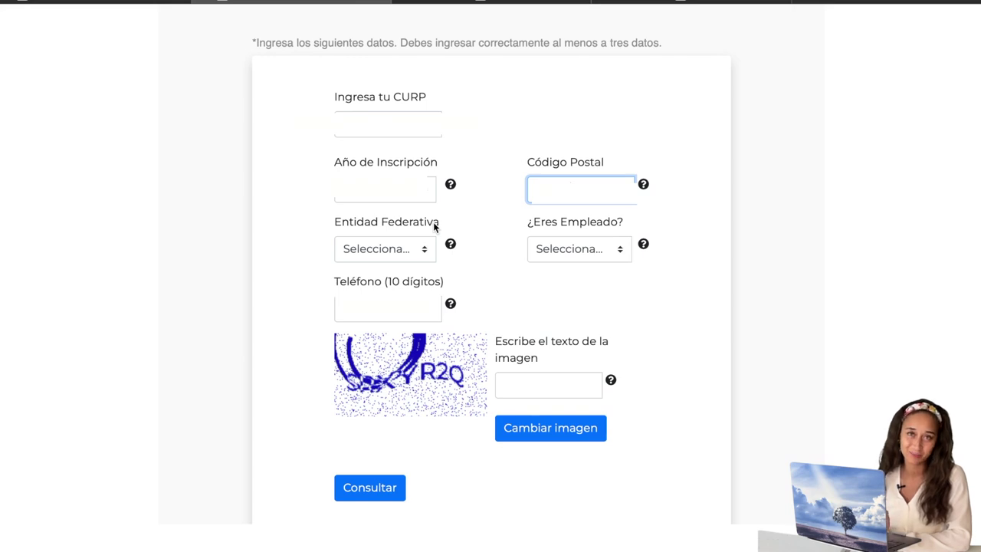
left_click(435, 248)
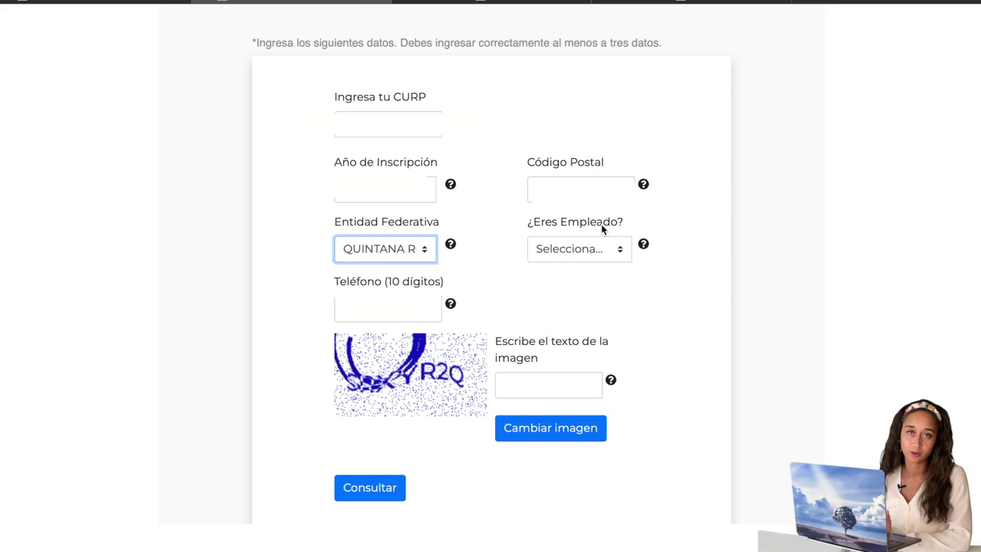
Answer No to ¿Eres Empleado?, get a new captcha image and enter its text
left_click(598, 256)
left_click(582, 285)
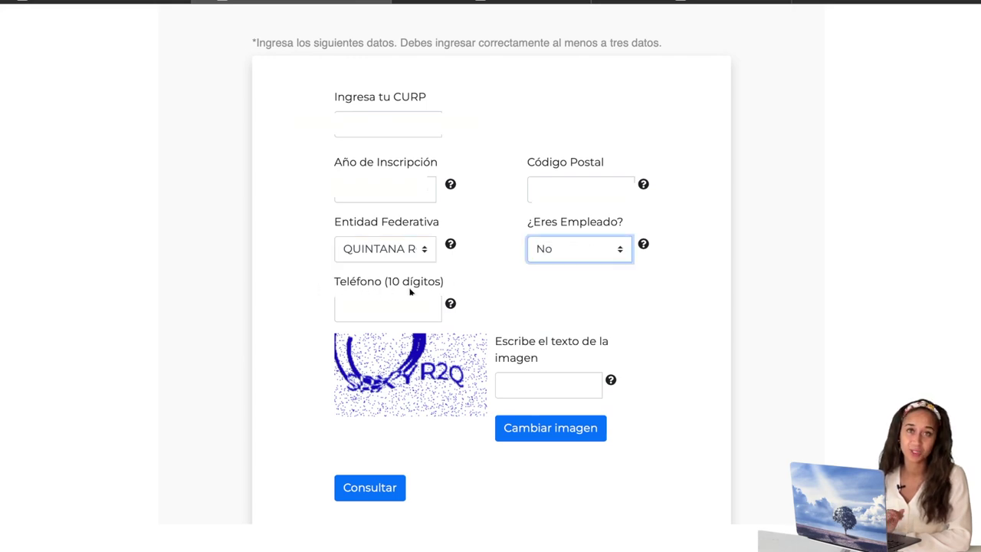
key("Tab")
left_click(536, 385)
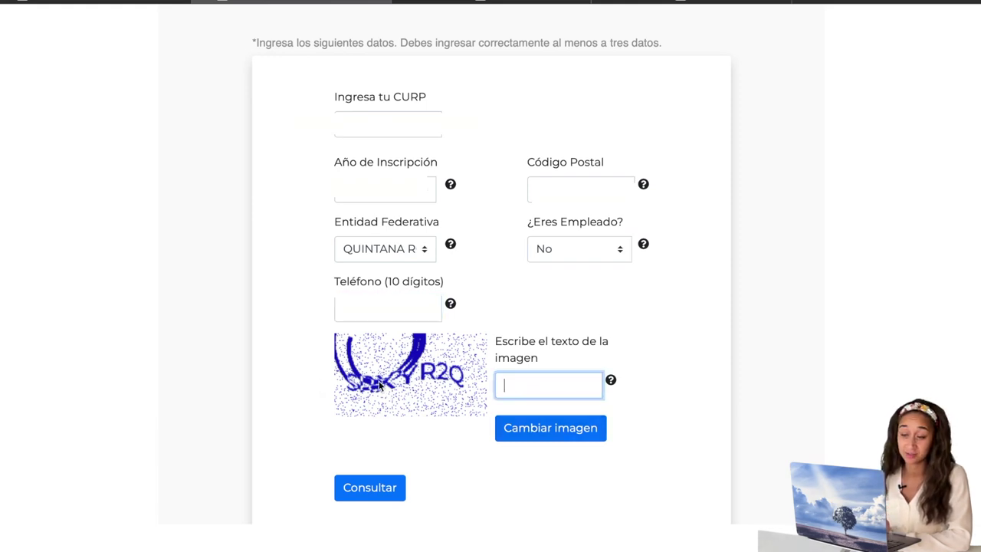
left_click(539, 436)
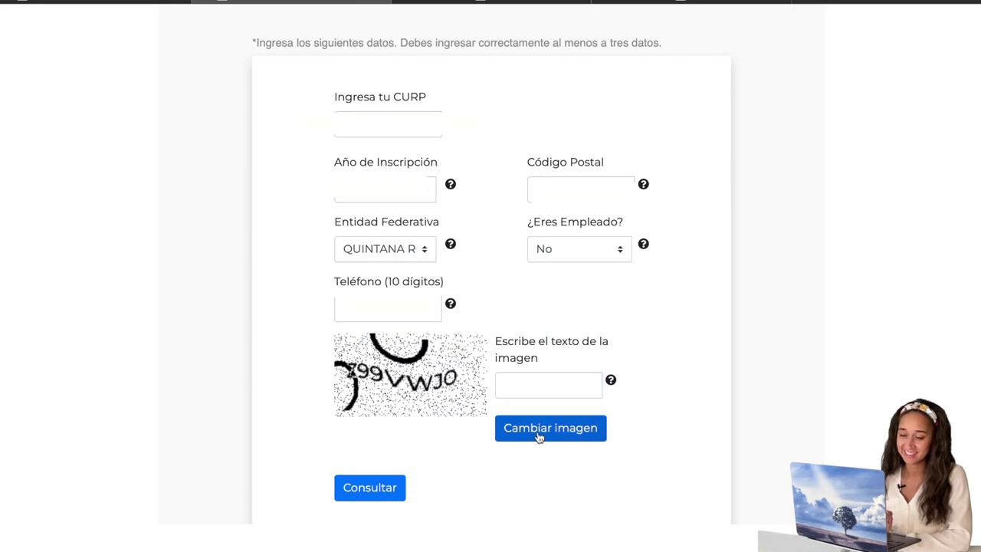
left_click(537, 385)
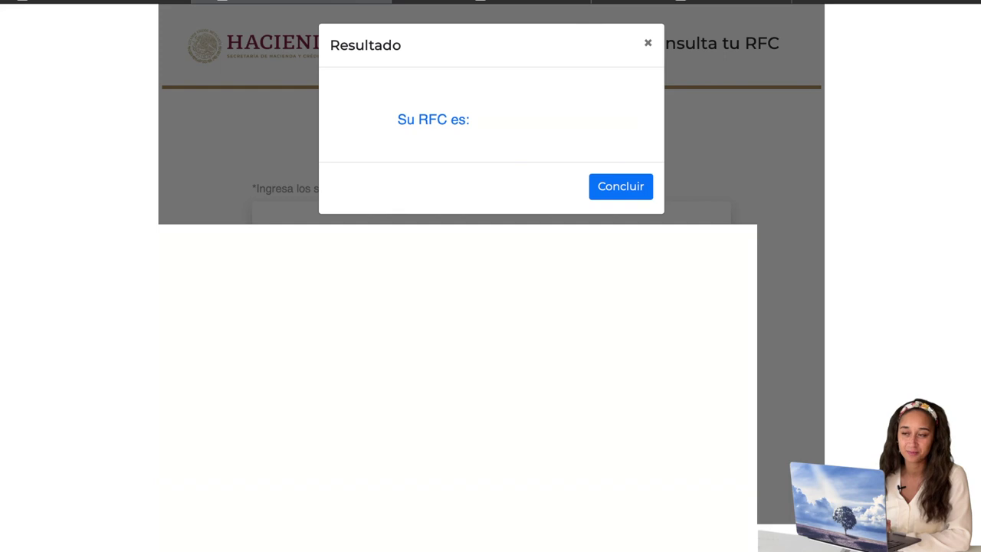
Switch to the CitaSAT appointment tab showing the Aviso Importante notice
left_click(563, 2)
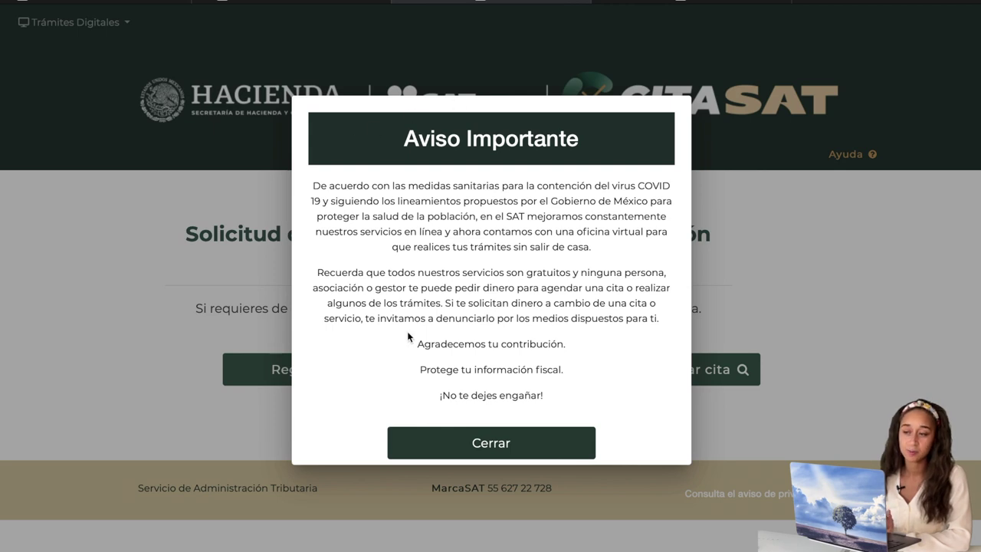
Translate CitaSAT into English, close the notice and start a new appointment
left_click(667, 2)
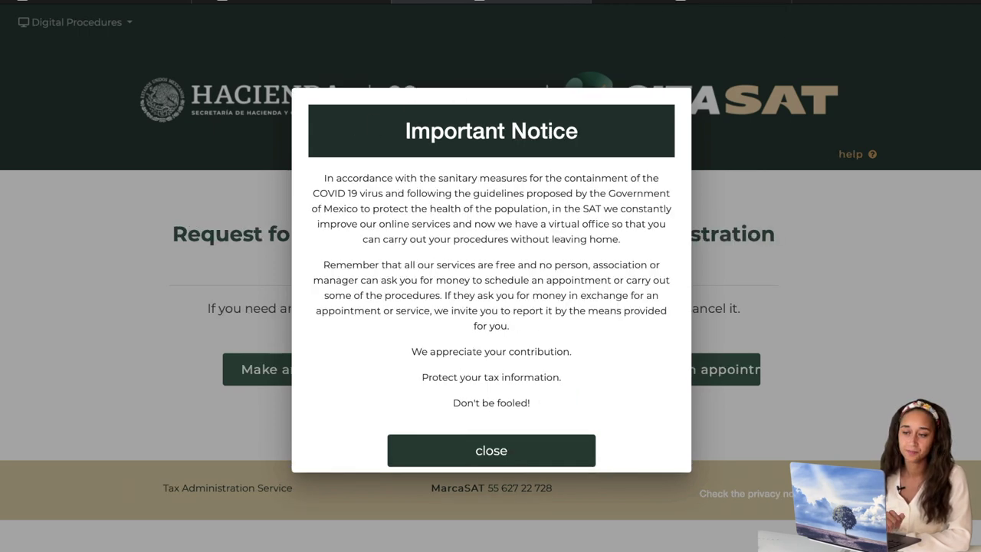
left_click(517, 454)
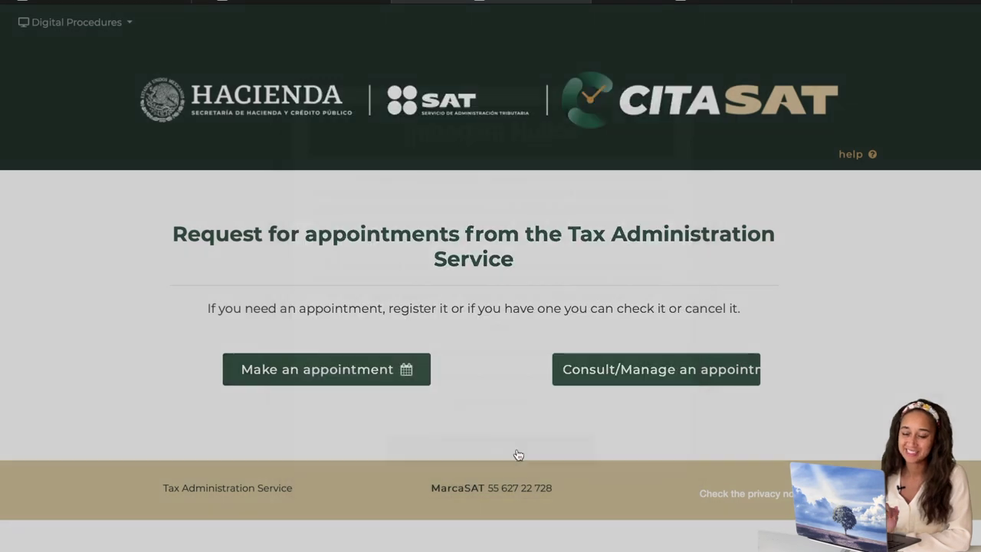
left_click(287, 374)
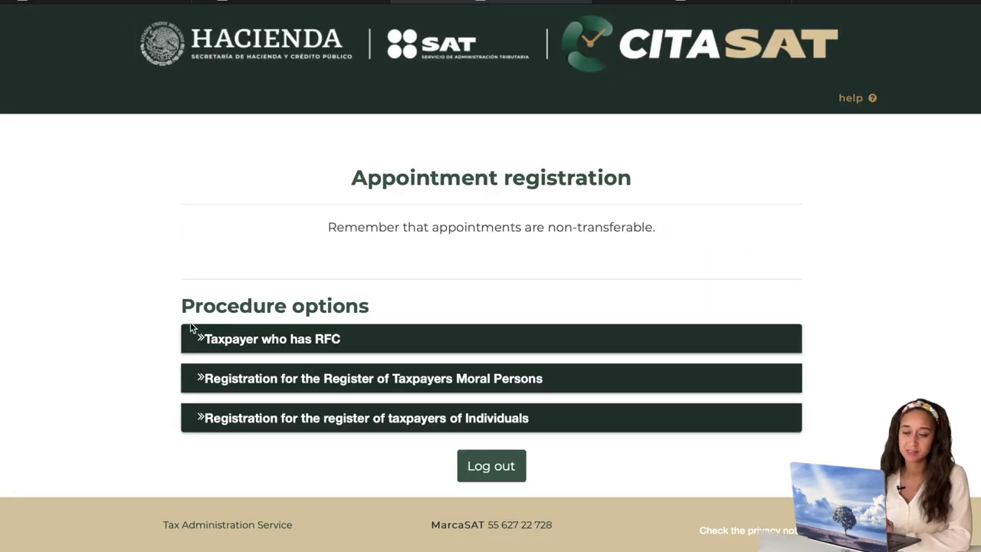
Fill in the individual registration: CURP, full name, e-mail and confirmation, and accept cookies
left_click(220, 421)
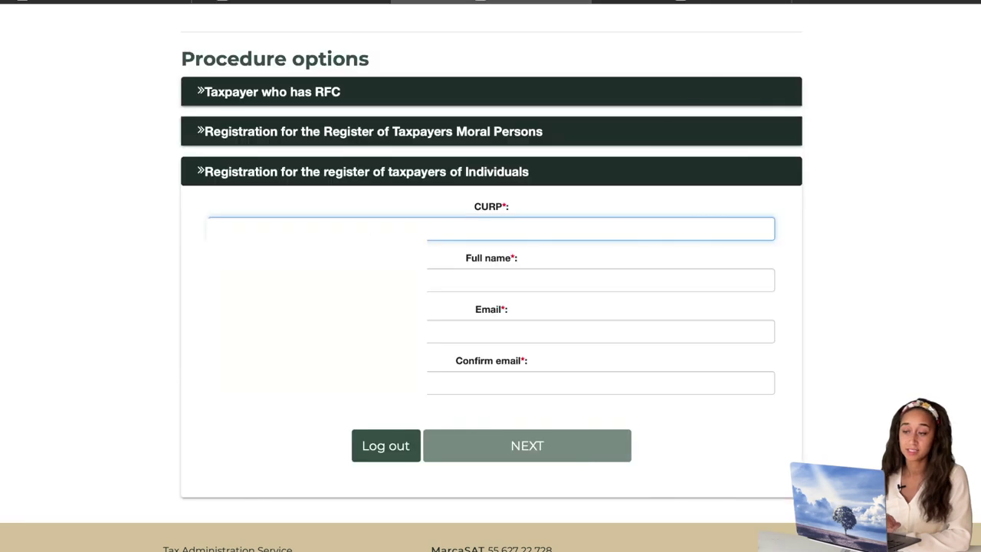
left_click(600, 279)
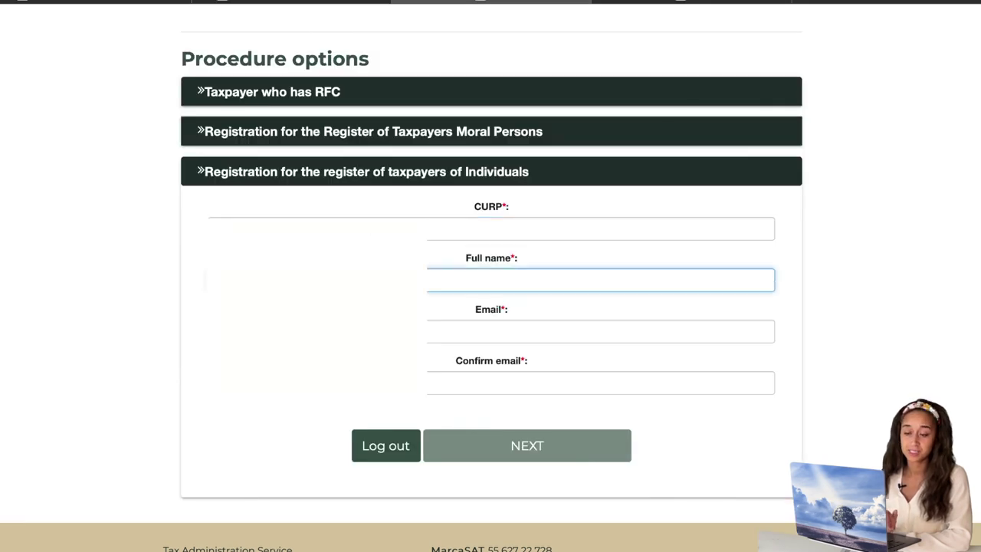
left_click(600, 331)
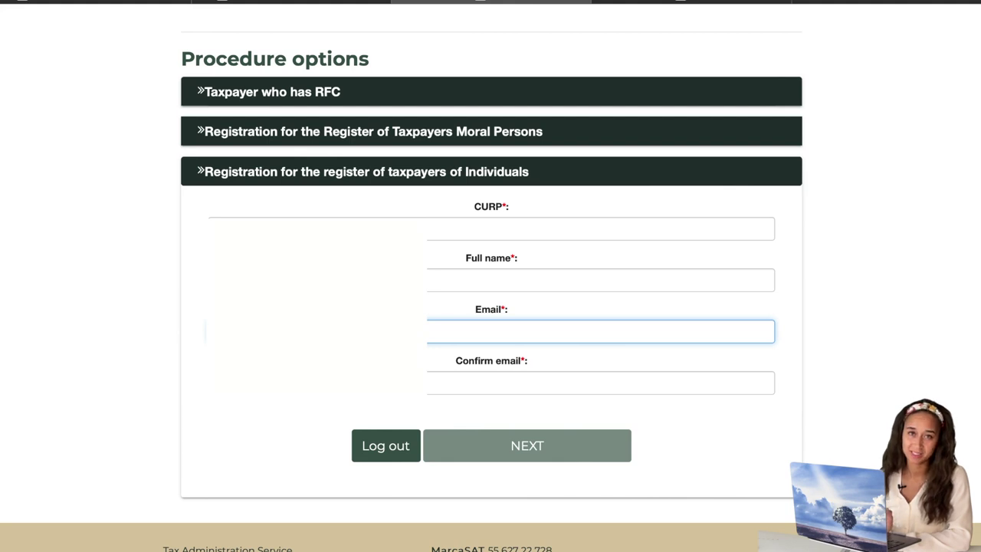
left_click(601, 383)
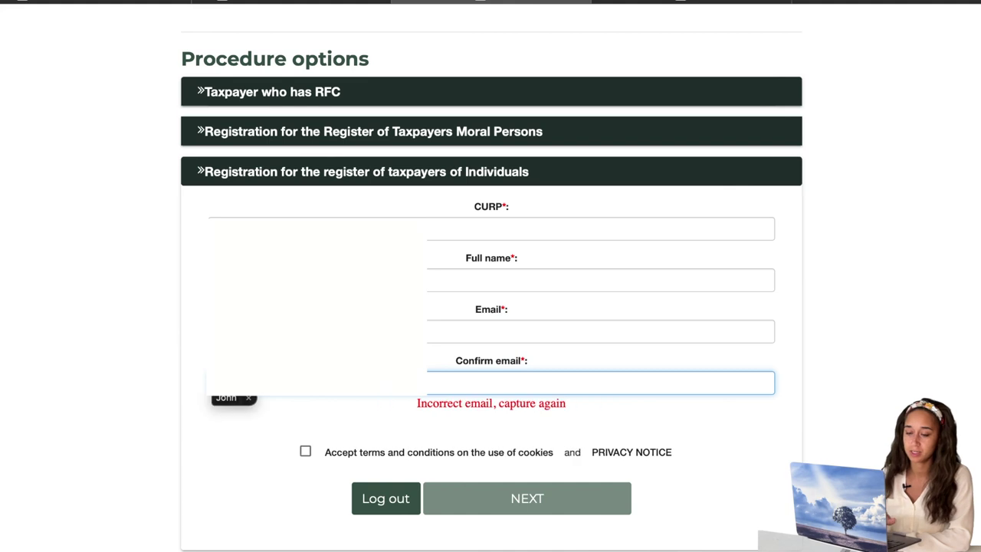
left_click(307, 434)
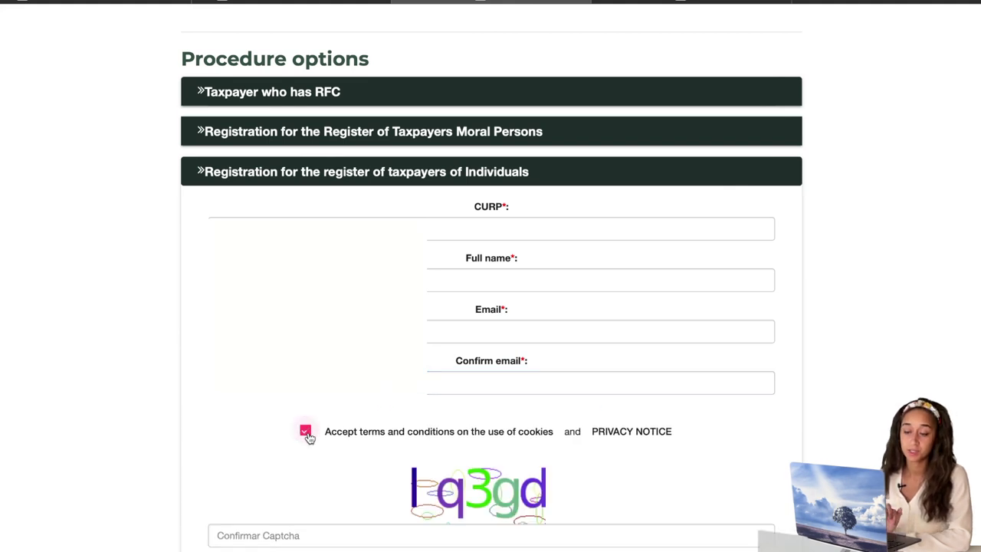
Enter the captcha, retrying with a refreshed image, and submit with NEXT
scroll(308, 436, "down", 1)
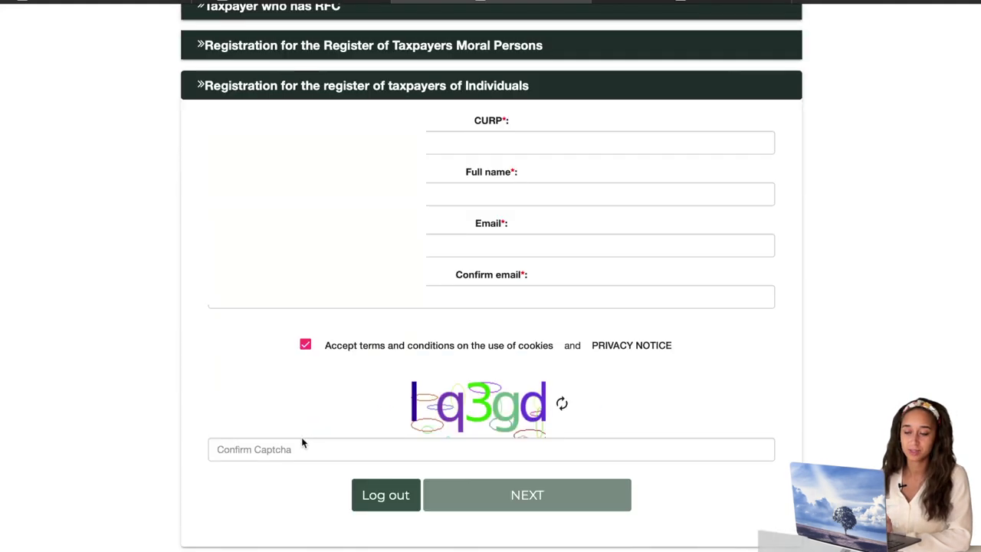
left_click(287, 450)
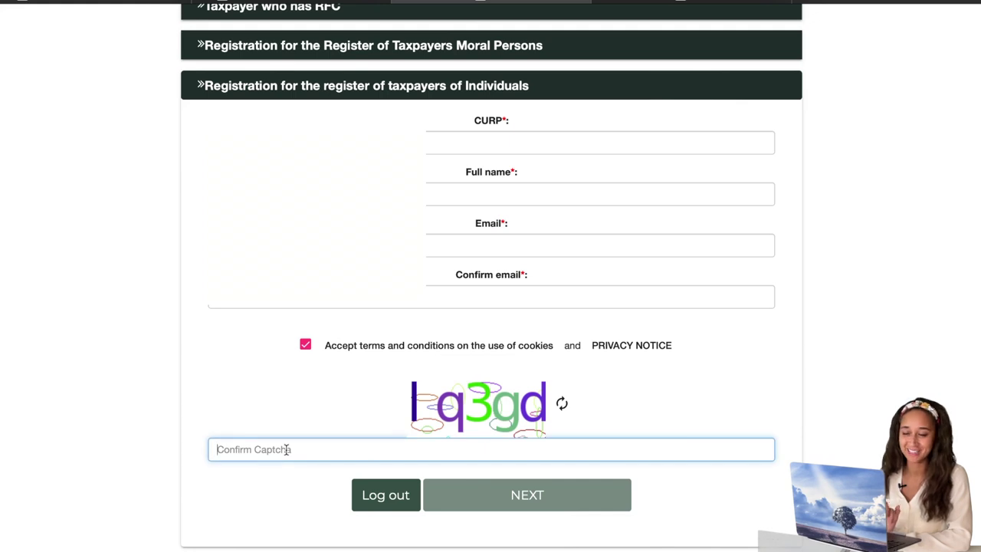
type("lq3gd")
left_click(562, 403)
type("bmjmi")
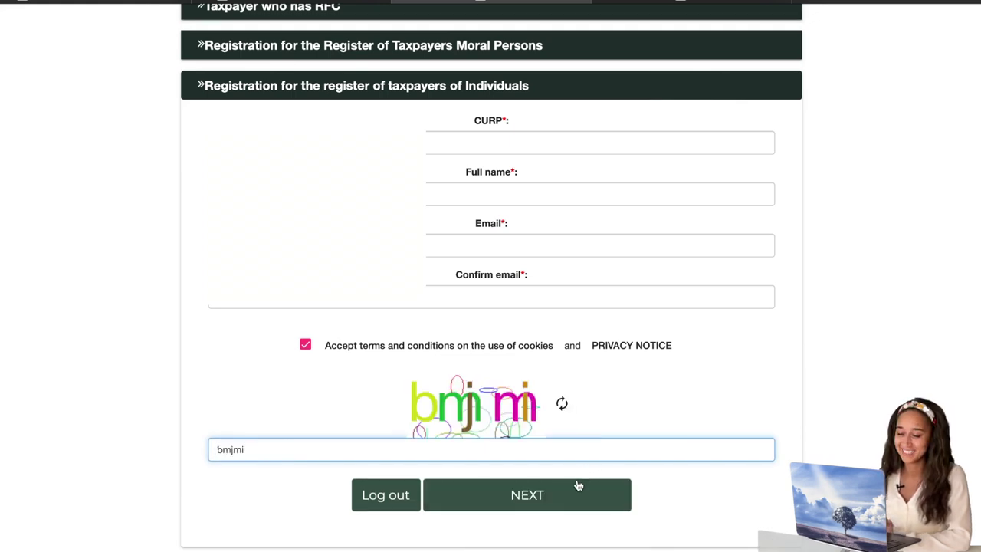
left_click(571, 496)
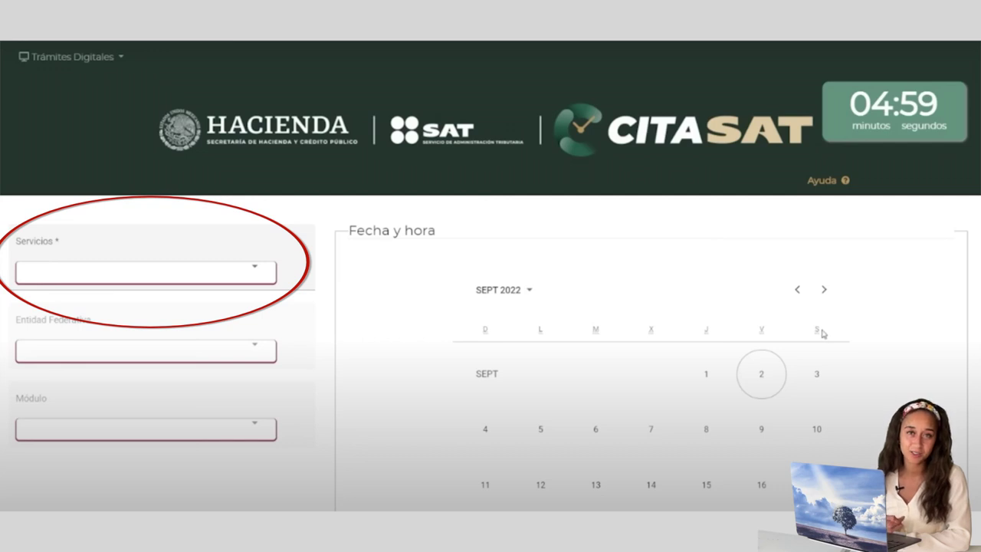
Choose Inscripción de Personas Físicas (casos especiales) from the Servicios list
left_click(303, 255)
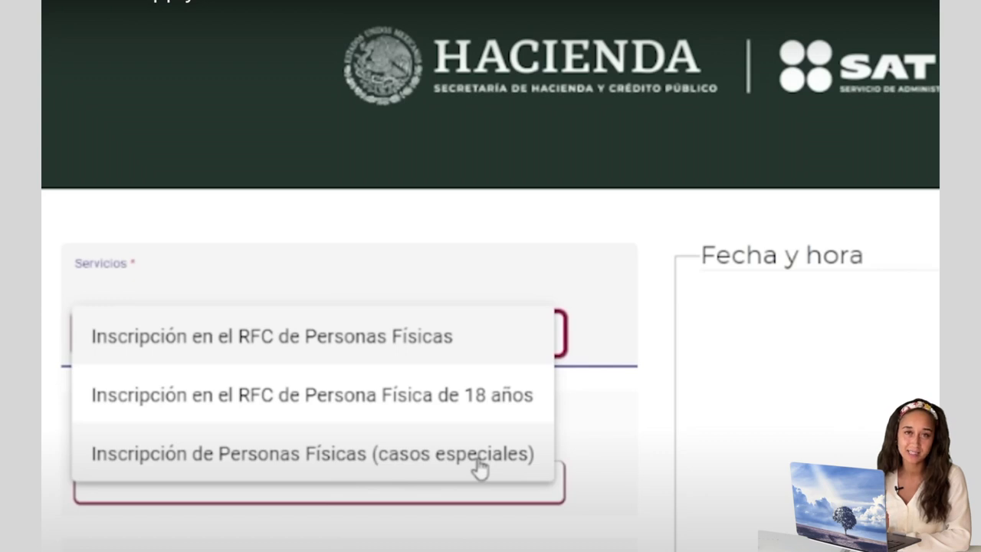
left_click(480, 468)
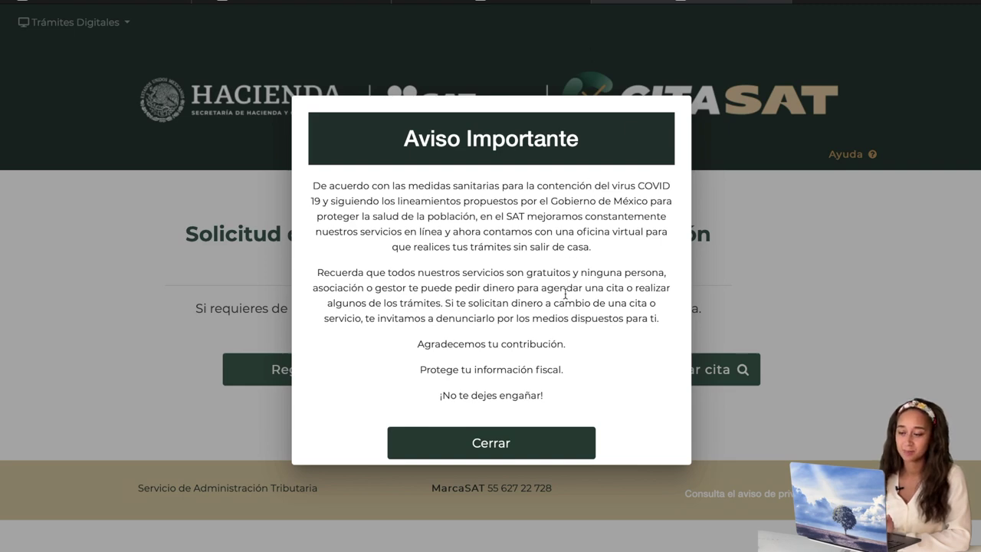
Dismiss the notice and submit a Persona Física appointment lookup with the taxpayer's CURP and captcha
left_click(526, 451)
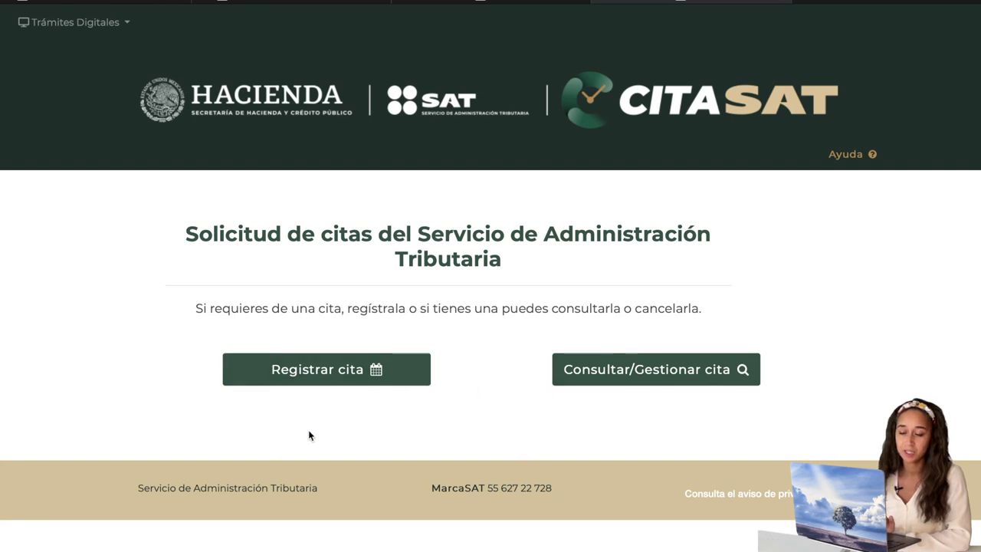
left_click(674, 374)
left_click(251, 191)
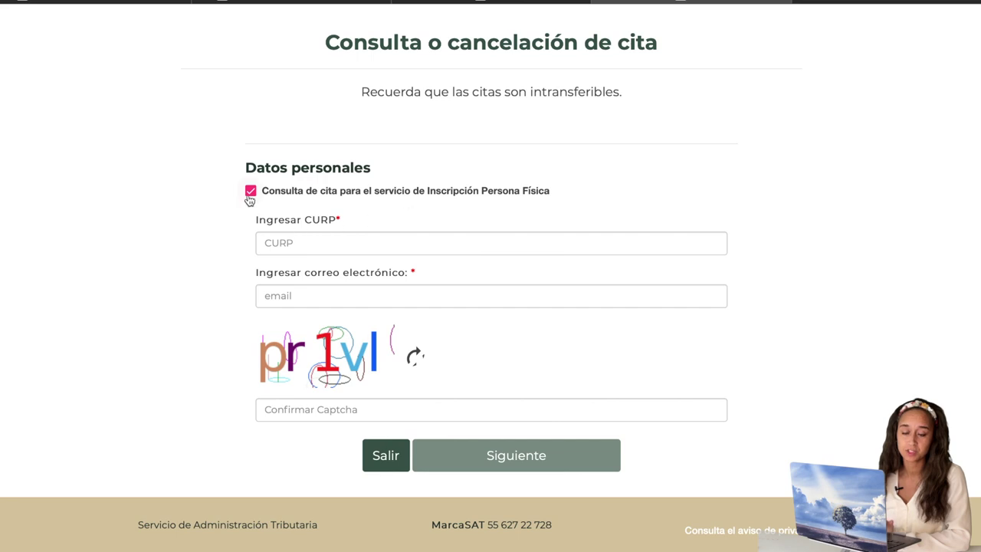
left_click(335, 237)
left_click(287, 412)
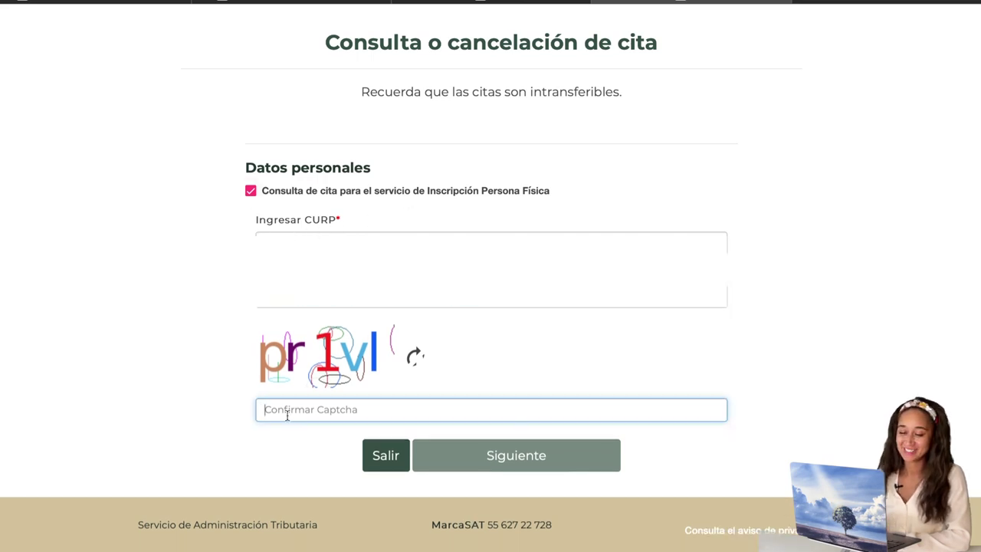
type("pr1vl")
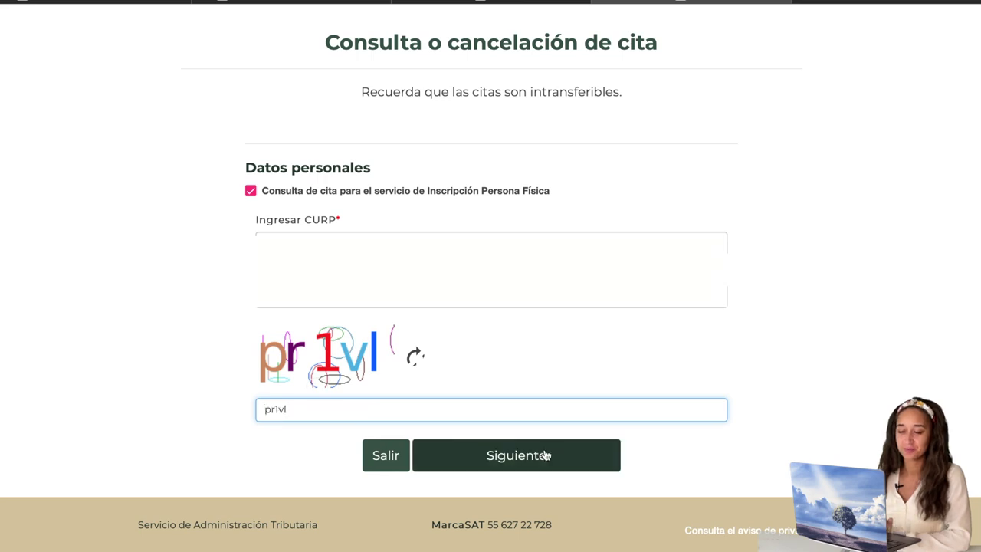
left_click(545, 455)
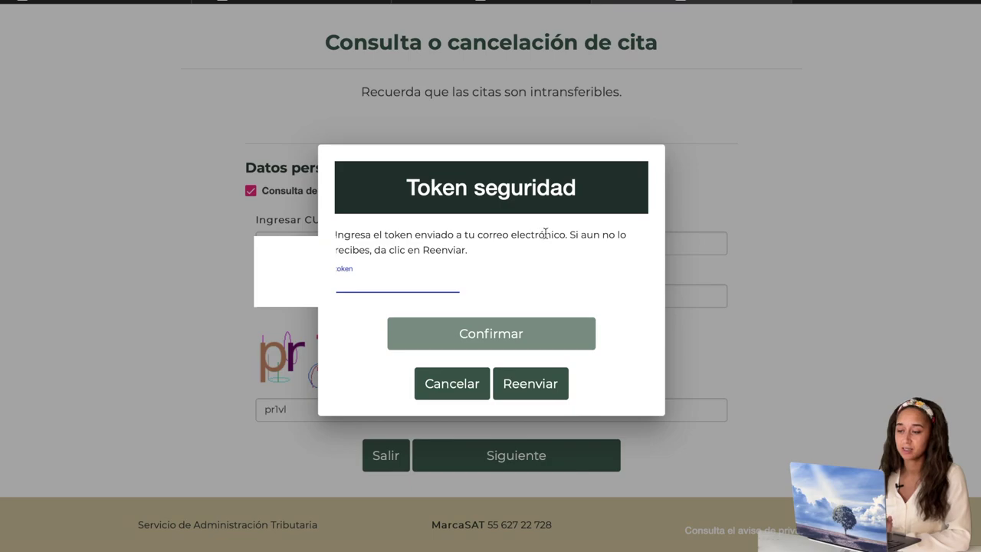
Copy the security token from the e-mail and confirm it to show appointment status
left_click(843, 1)
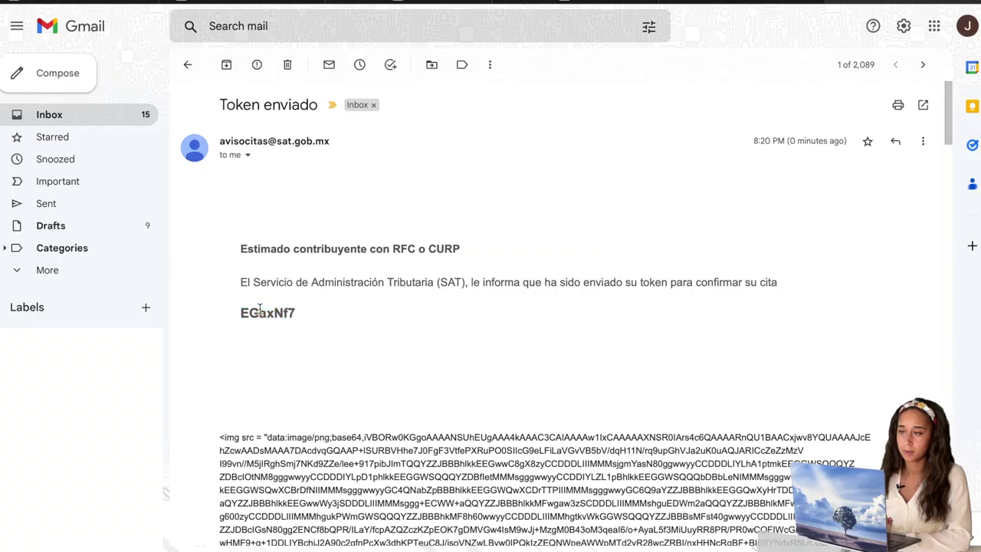
left_click(264, 311)
left_click_drag(295, 313, 240, 311)
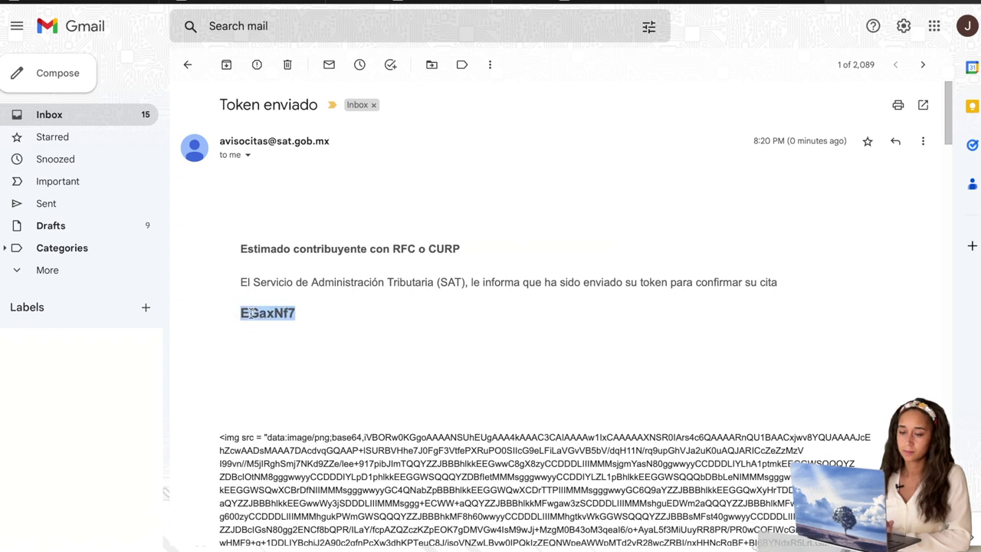
right_click(250, 312)
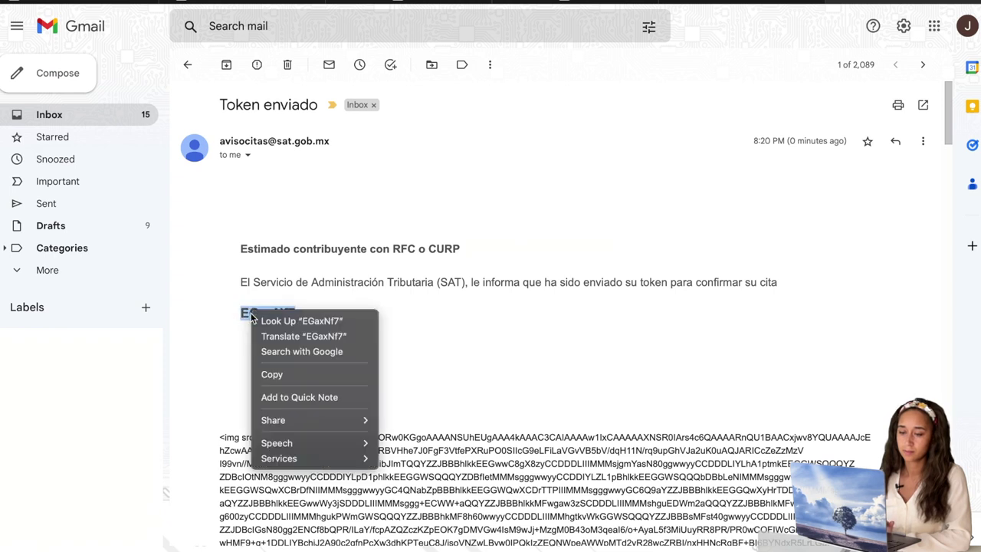
left_click(289, 374)
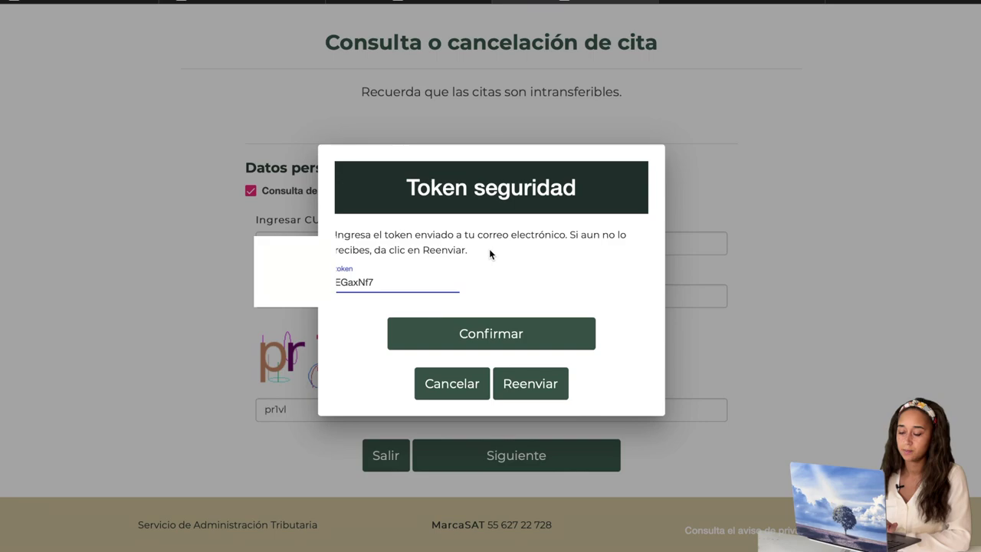
left_click(505, 333)
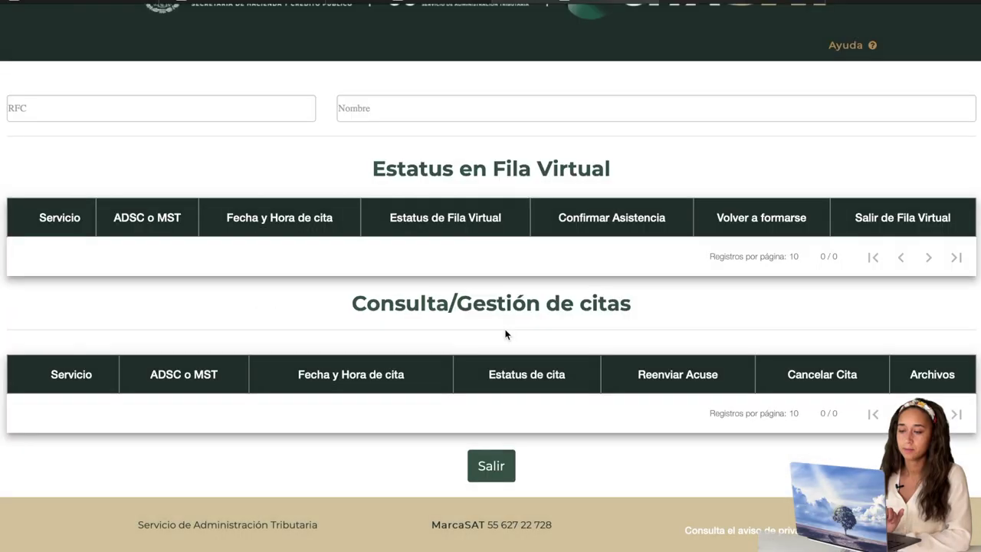